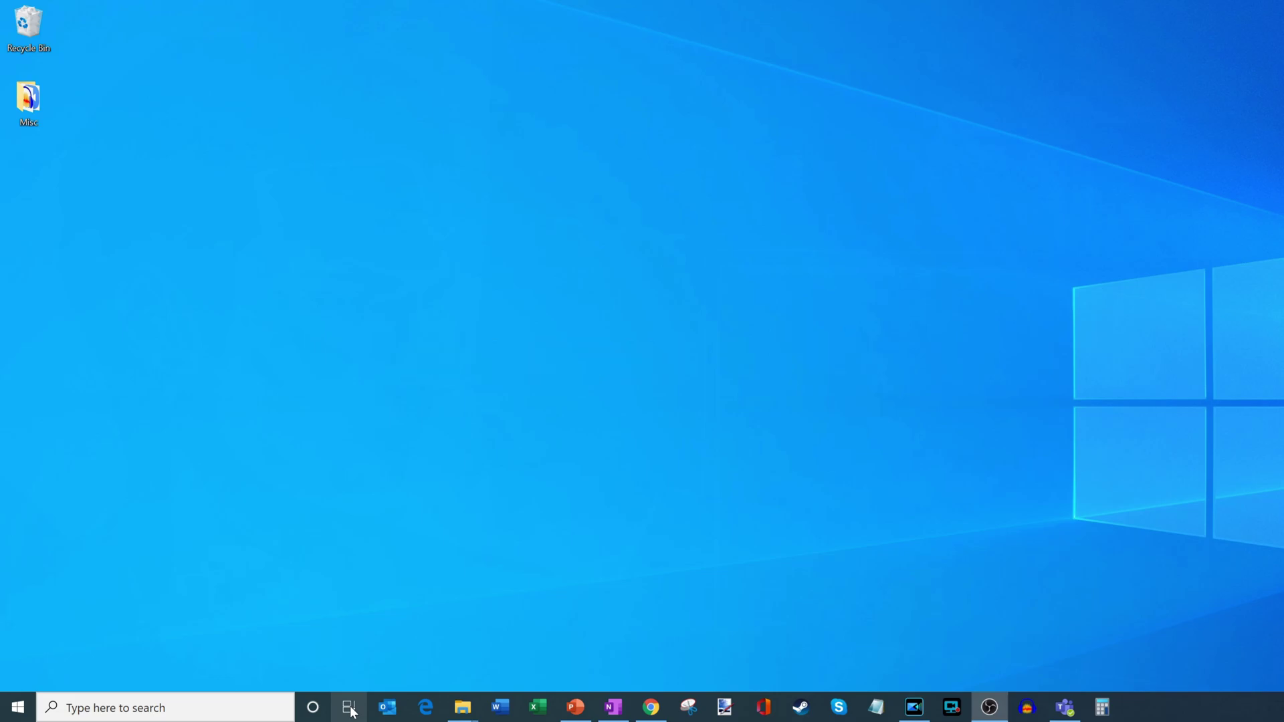
Step: Add Desktops 2, 3 and 4 in Task View, then close Desktops 4 and 3, keeping Desktop 2
{"action": "key", "text": "super+Tab"}
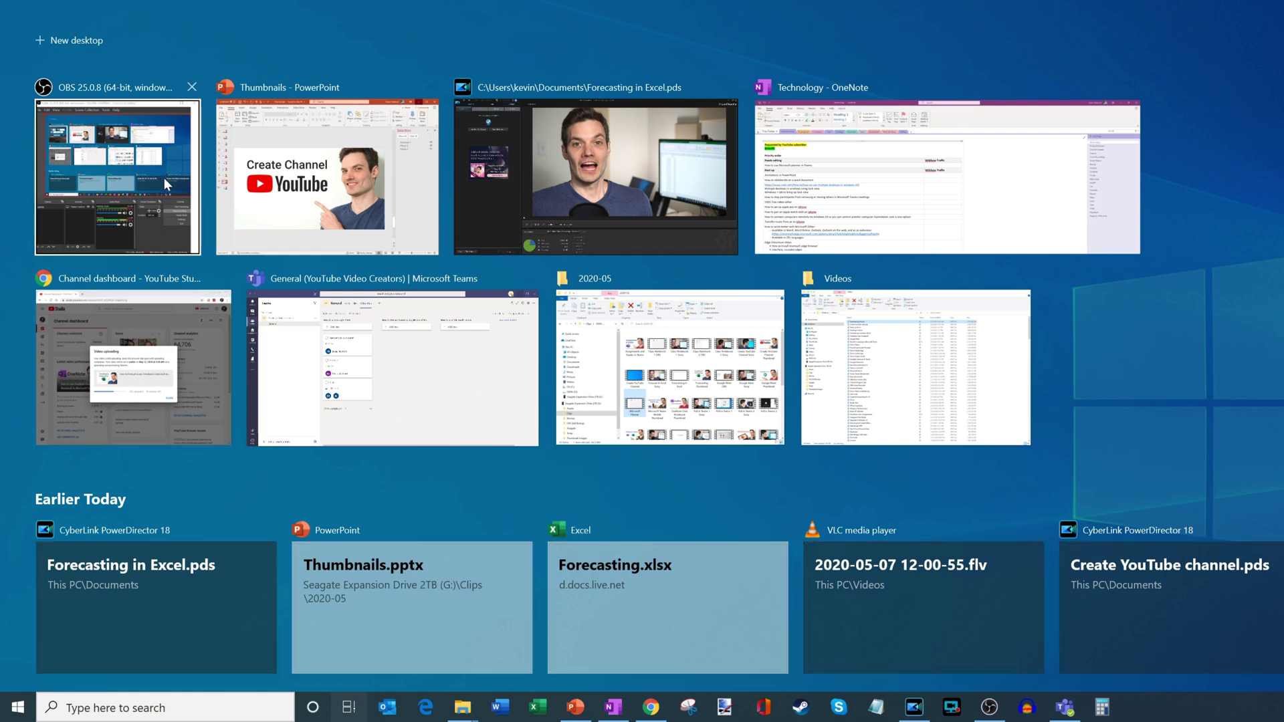
{"action": "left_click", "coordinate": [71, 42]}
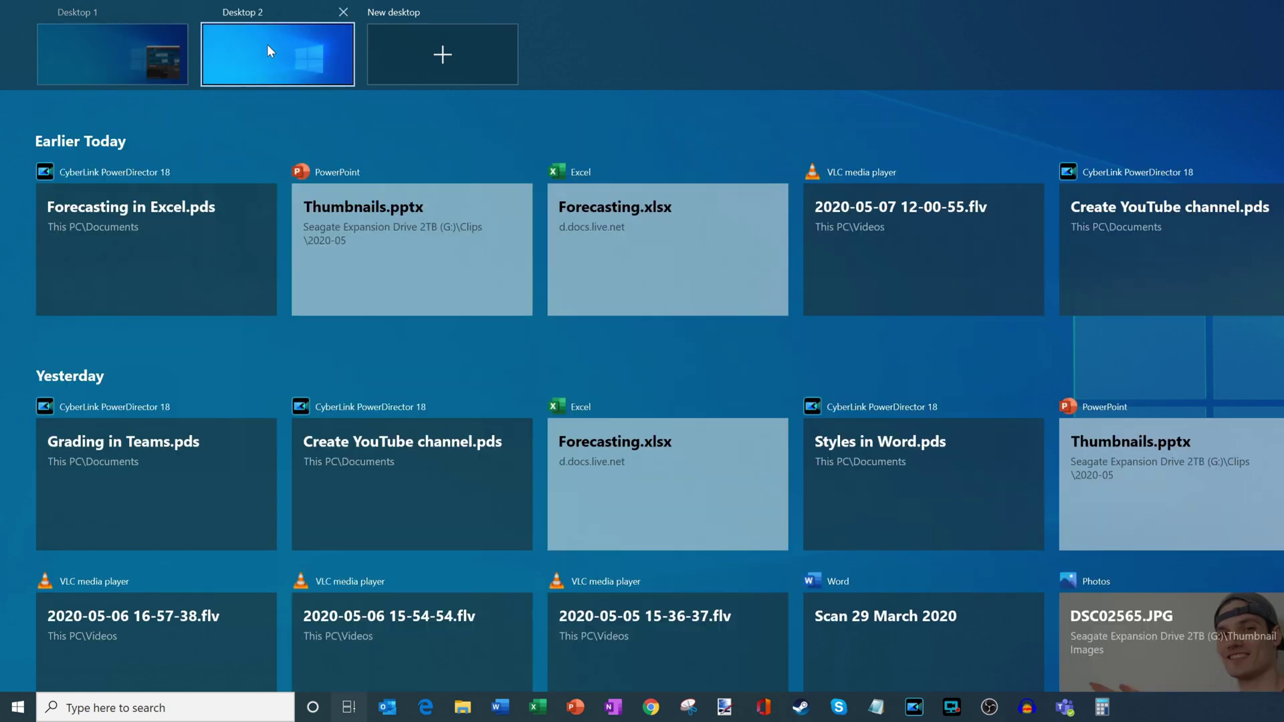
{"action": "left_click", "coordinate": [459, 48]}
{"action": "left_click", "coordinate": [589, 41]}
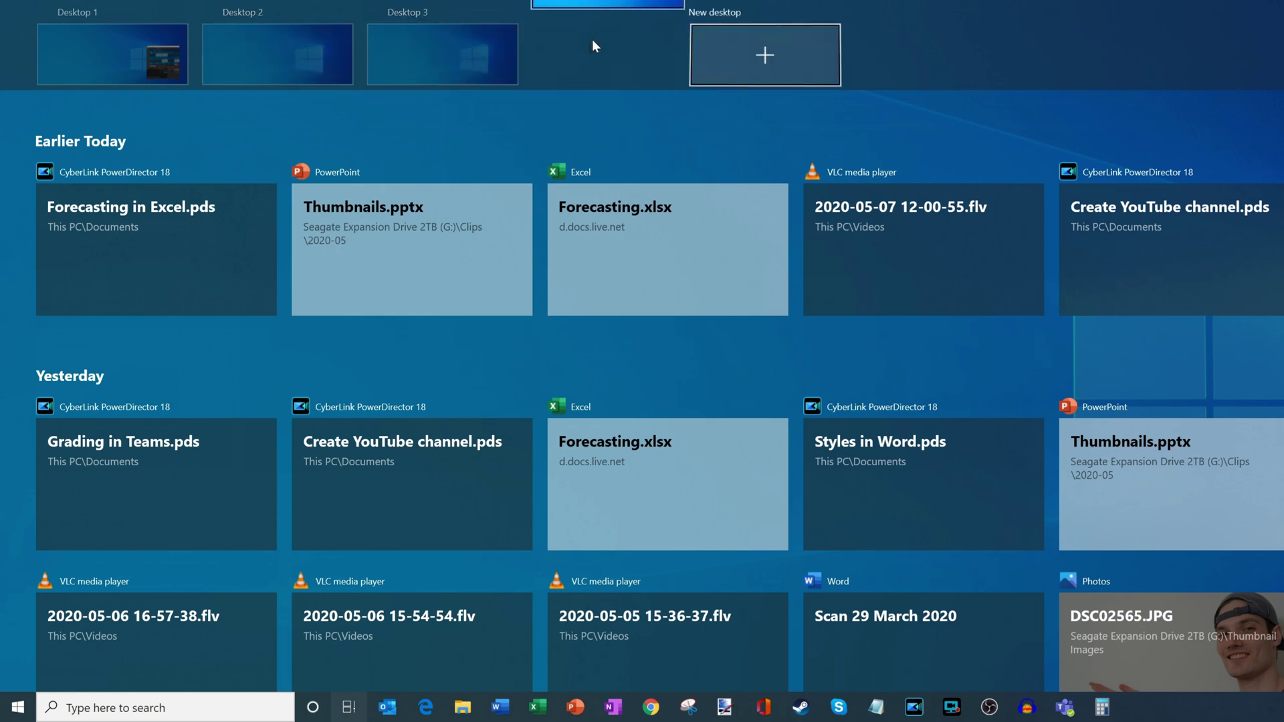
{"action": "left_click", "coordinate": [672, 12]}
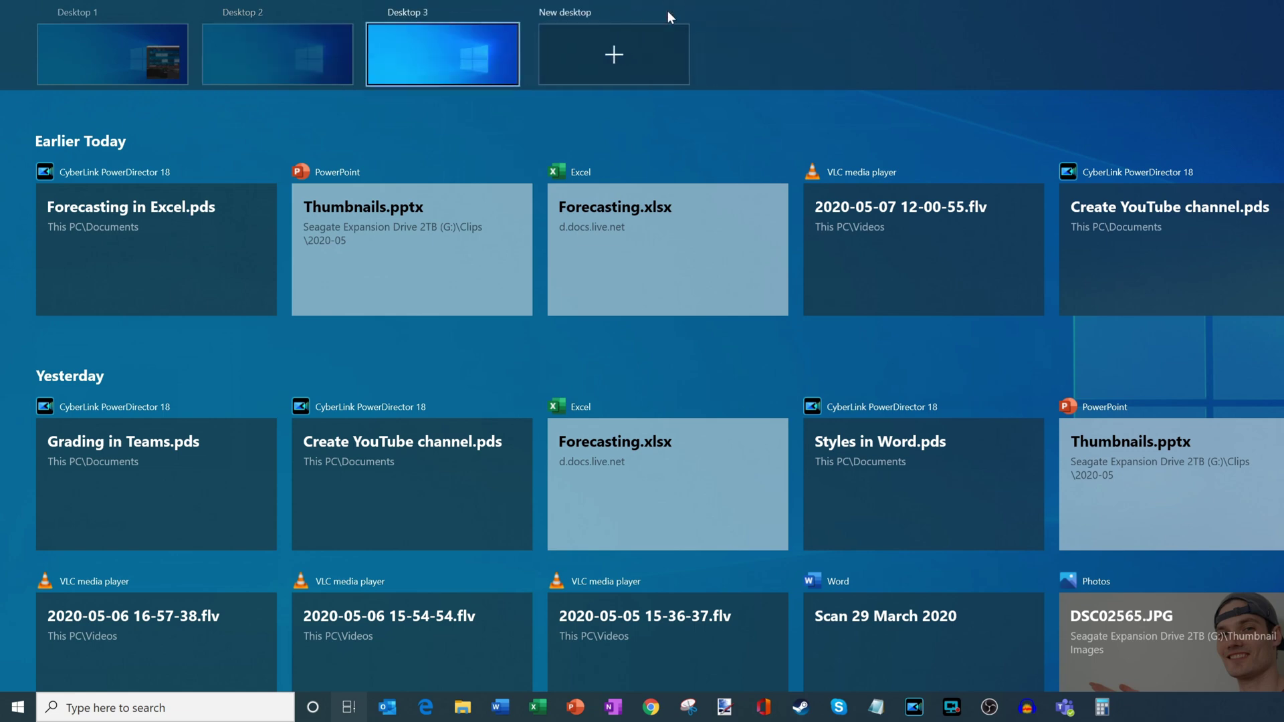
{"action": "left_click", "coordinate": [509, 12]}
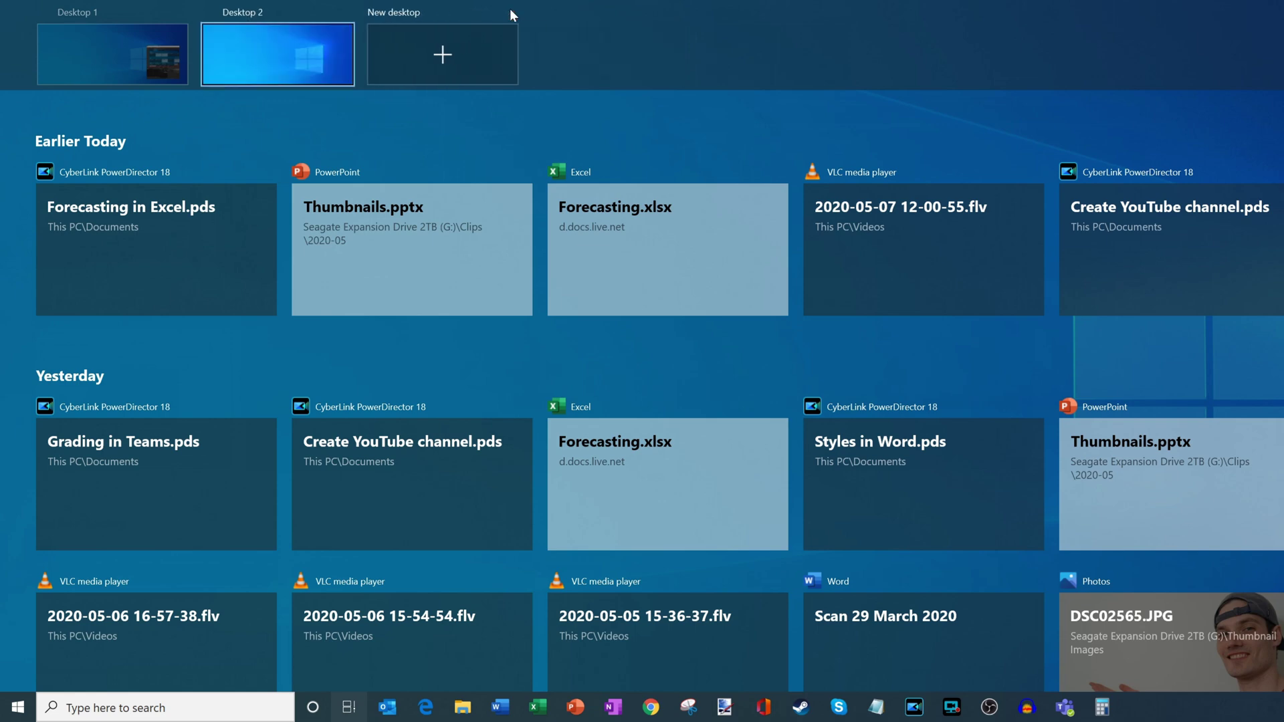
Step: Switch back and forth between the empty Desktop 2 and Desktop 1 through Task View
{"action": "left_click", "coordinate": [286, 50]}
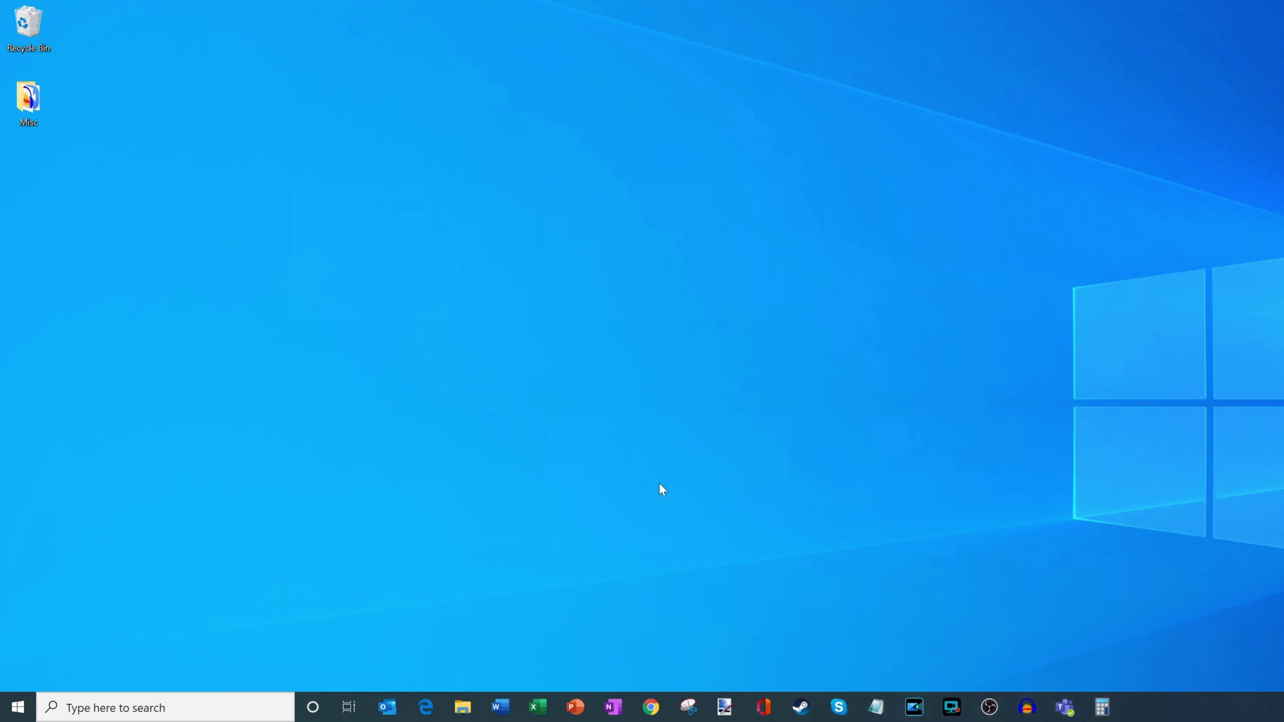
{"action": "left_click", "coordinate": [349, 707]}
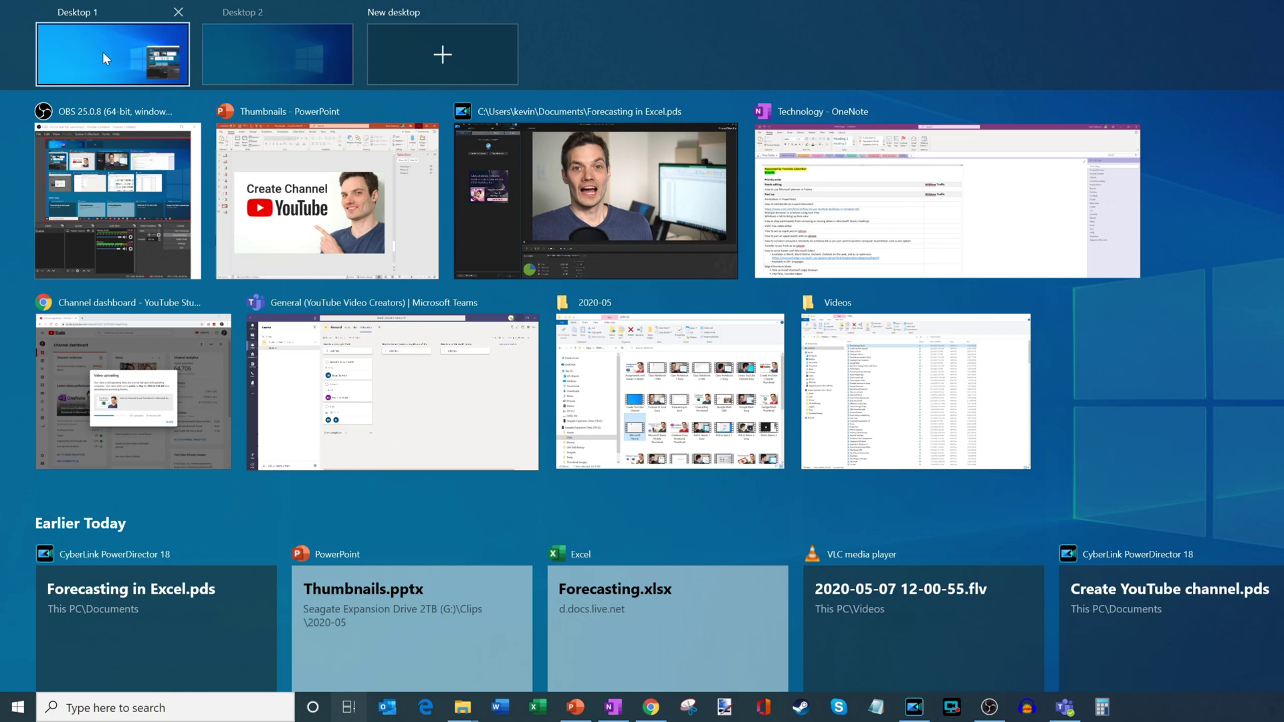
{"action": "left_click", "coordinate": [102, 51]}
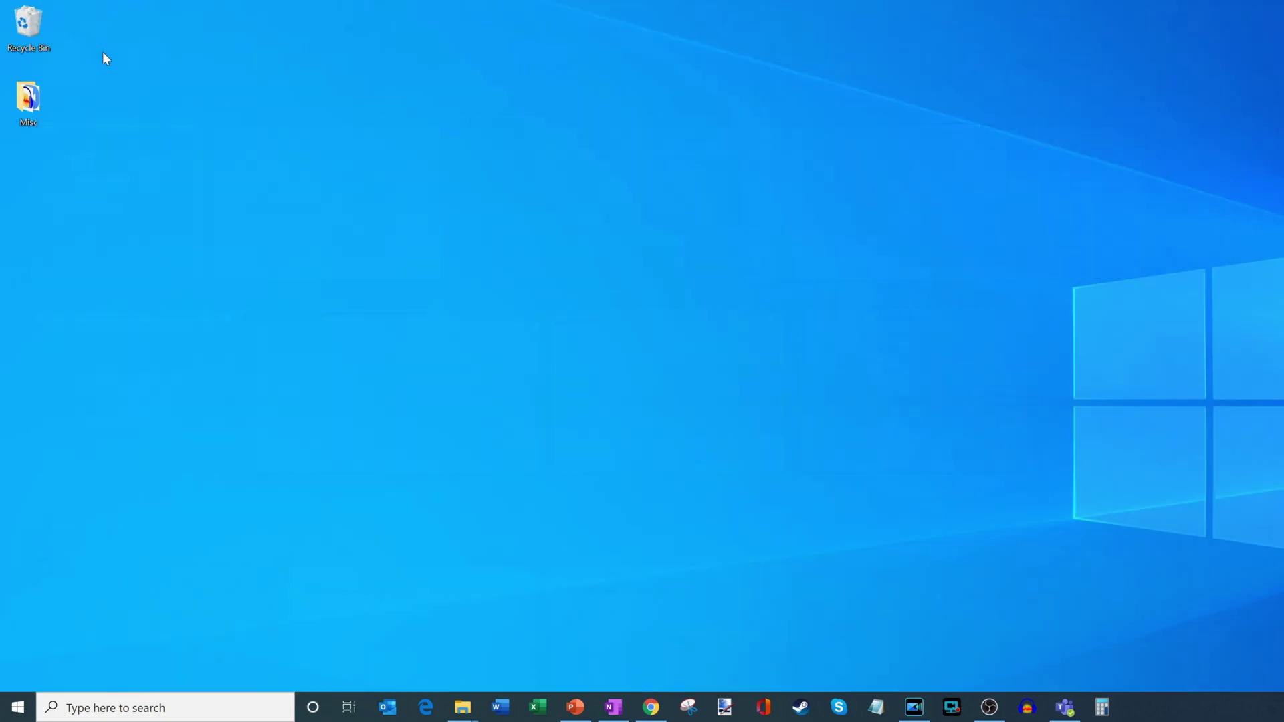
{"action": "left_click", "coordinate": [348, 707]}
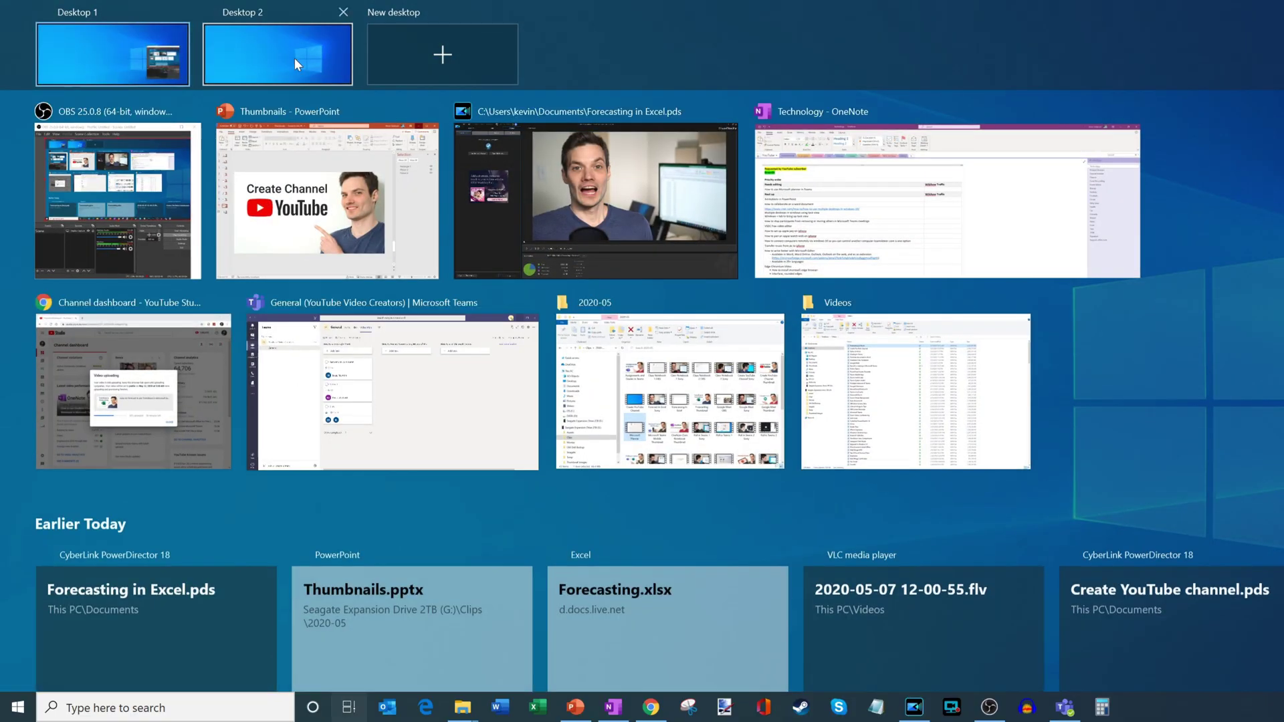
{"action": "left_click", "coordinate": [294, 58]}
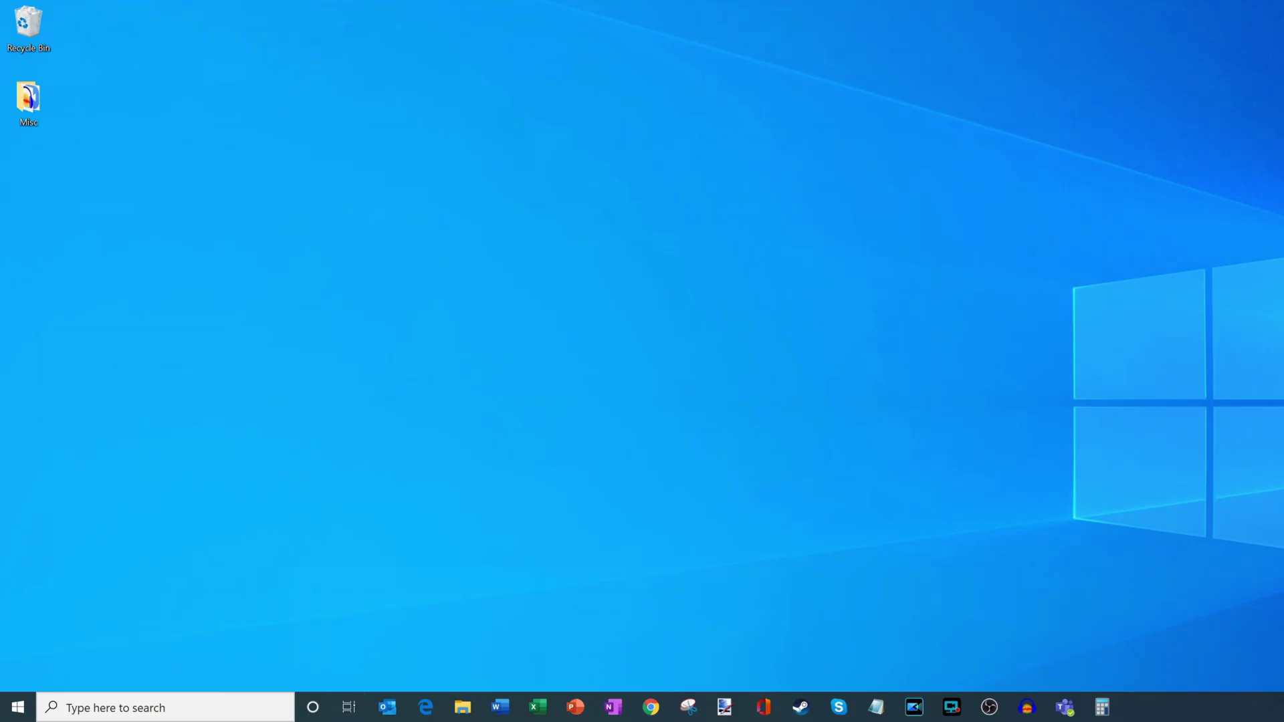
{"action": "left_click", "coordinate": [348, 709]}
{"action": "left_click", "coordinate": [122, 106]}
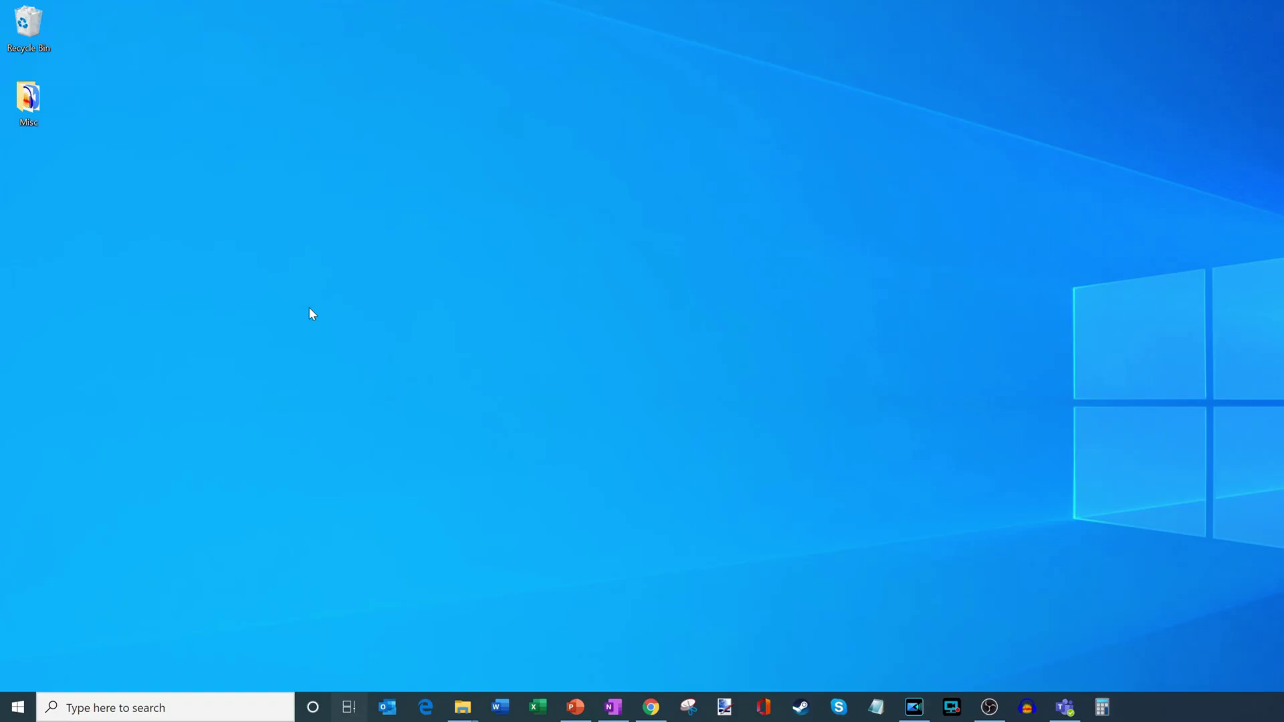
Step: On Desktop 1, bring up the Thumbnails PowerPoint deck and YouTube Studio, then return to Desktop 2
{"action": "left_click", "coordinate": [575, 708]}
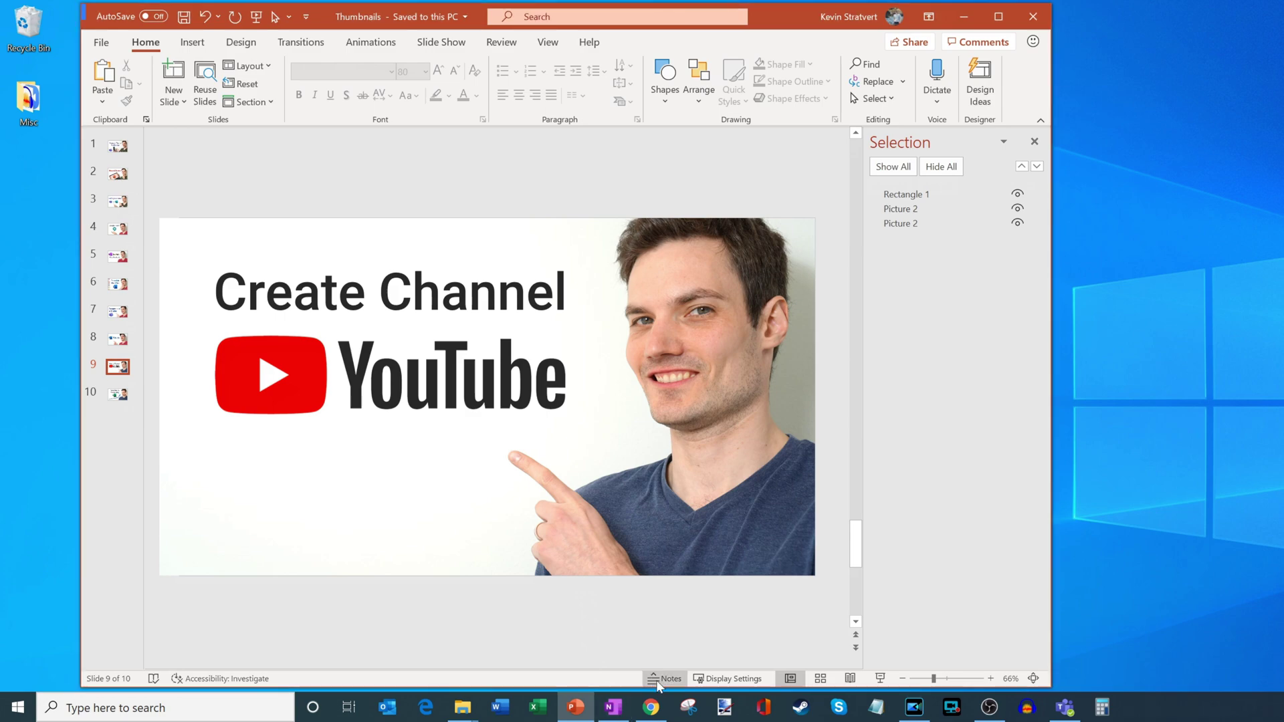
{"action": "left_click", "coordinate": [658, 712]}
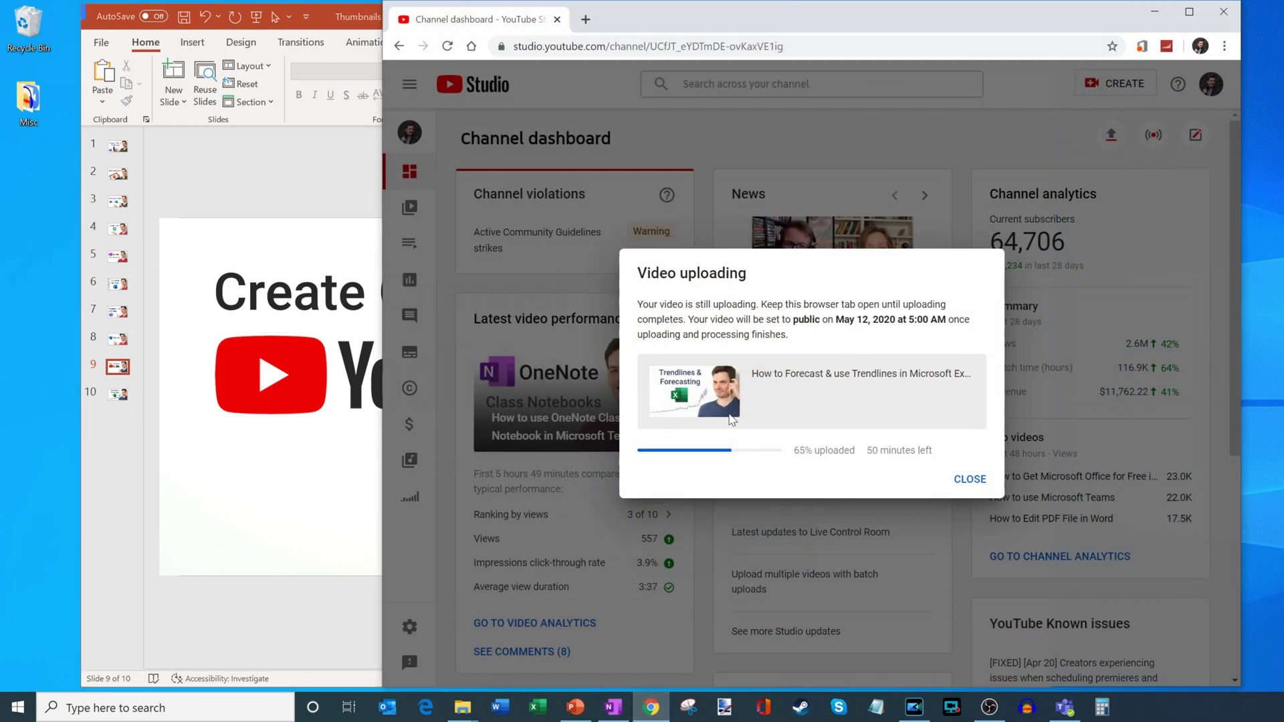
{"action": "left_click", "coordinate": [349, 710]}
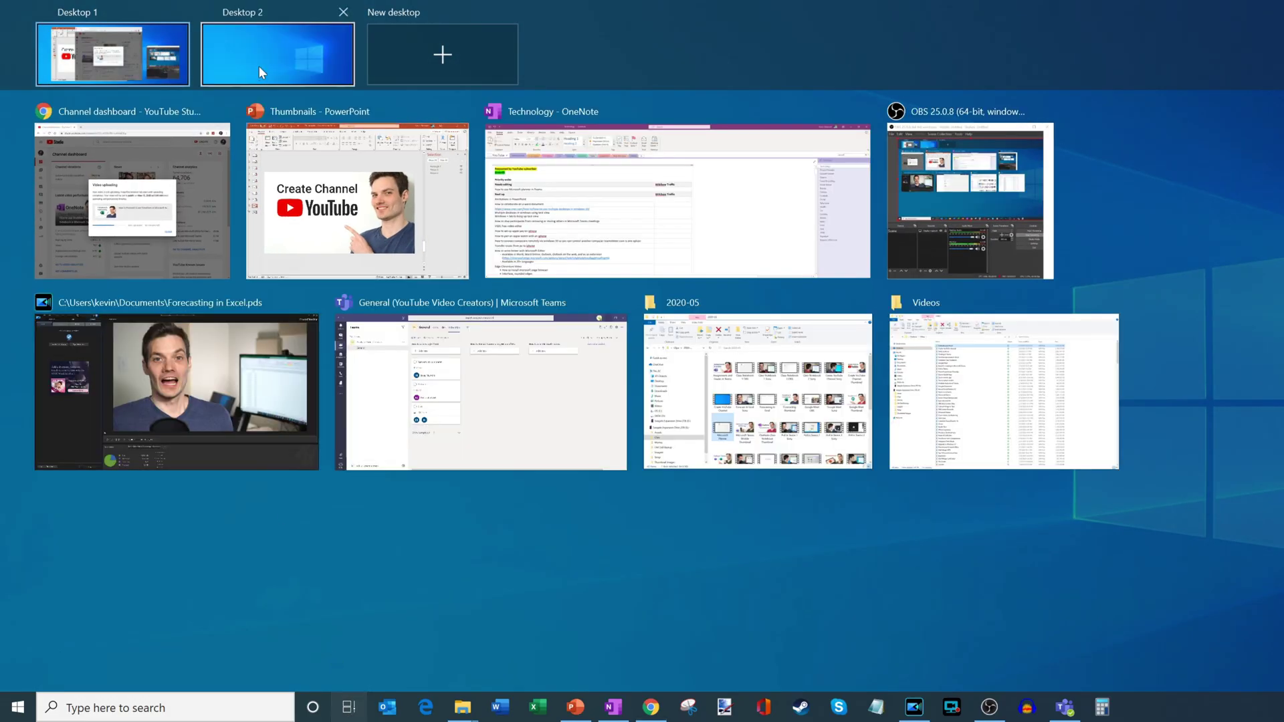
{"action": "left_click", "coordinate": [259, 66]}
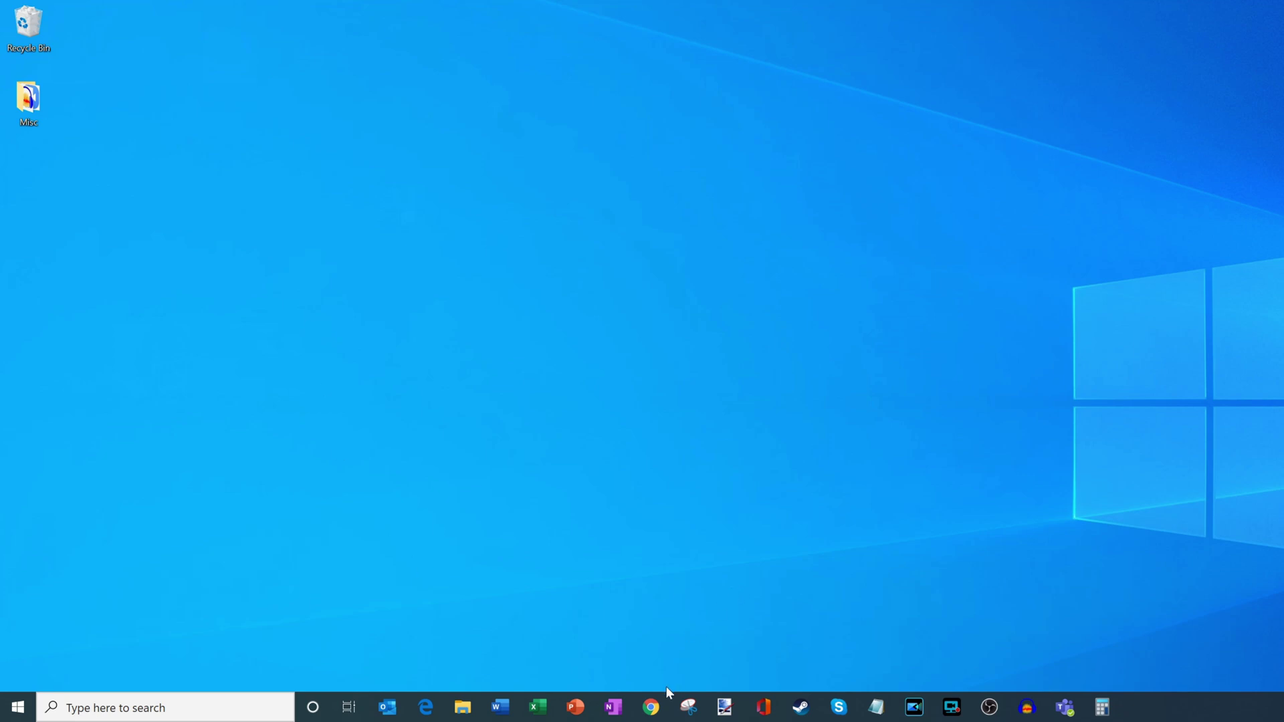
Step: Open a new Chrome window on Desktop 2 and load theverge.com
{"action": "left_click", "coordinate": [651, 707]}
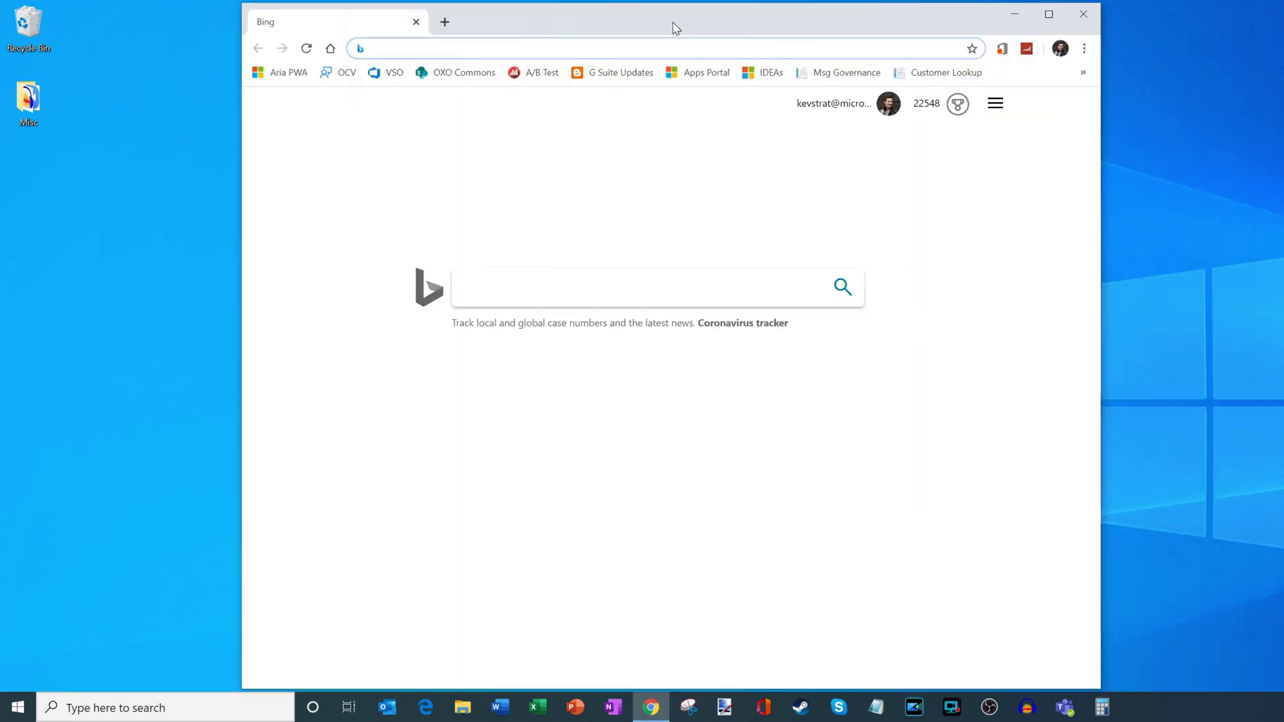
{"action": "left_click_drag", "start_coordinate": [675, 28], "coordinate": [561, 22]}
{"action": "type", "text": "theve"}
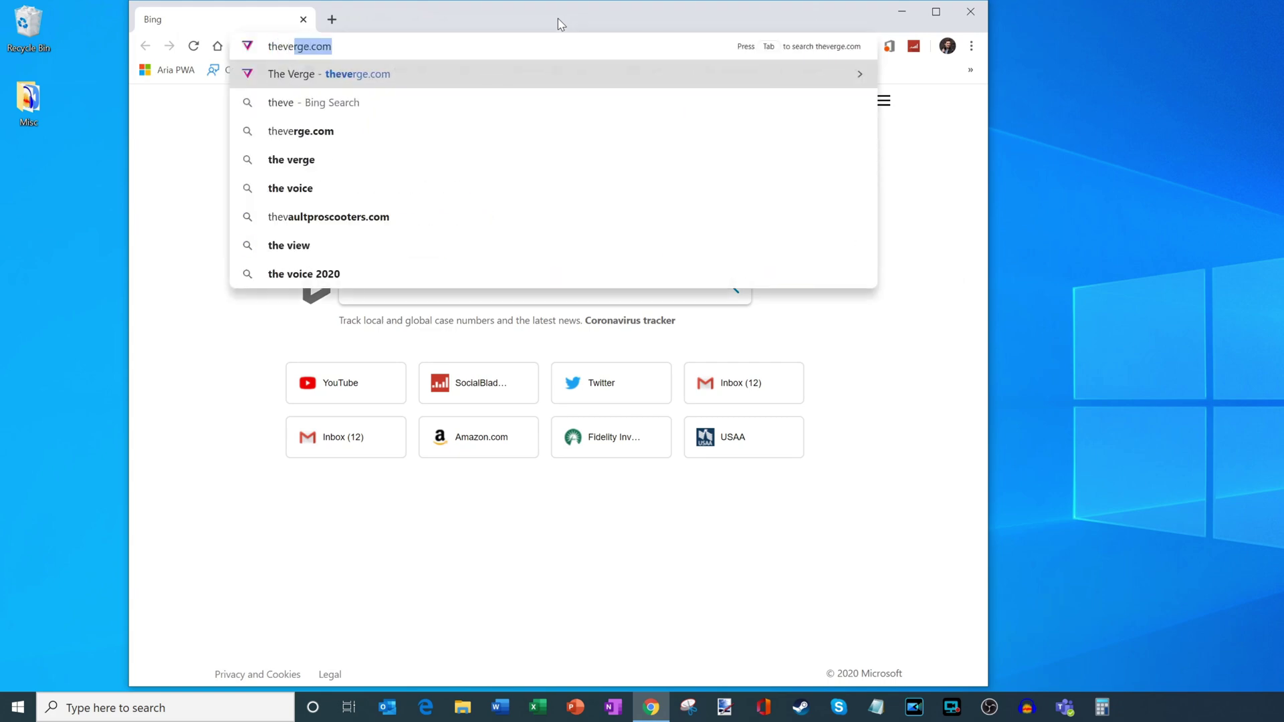
{"action": "key", "text": "Return"}
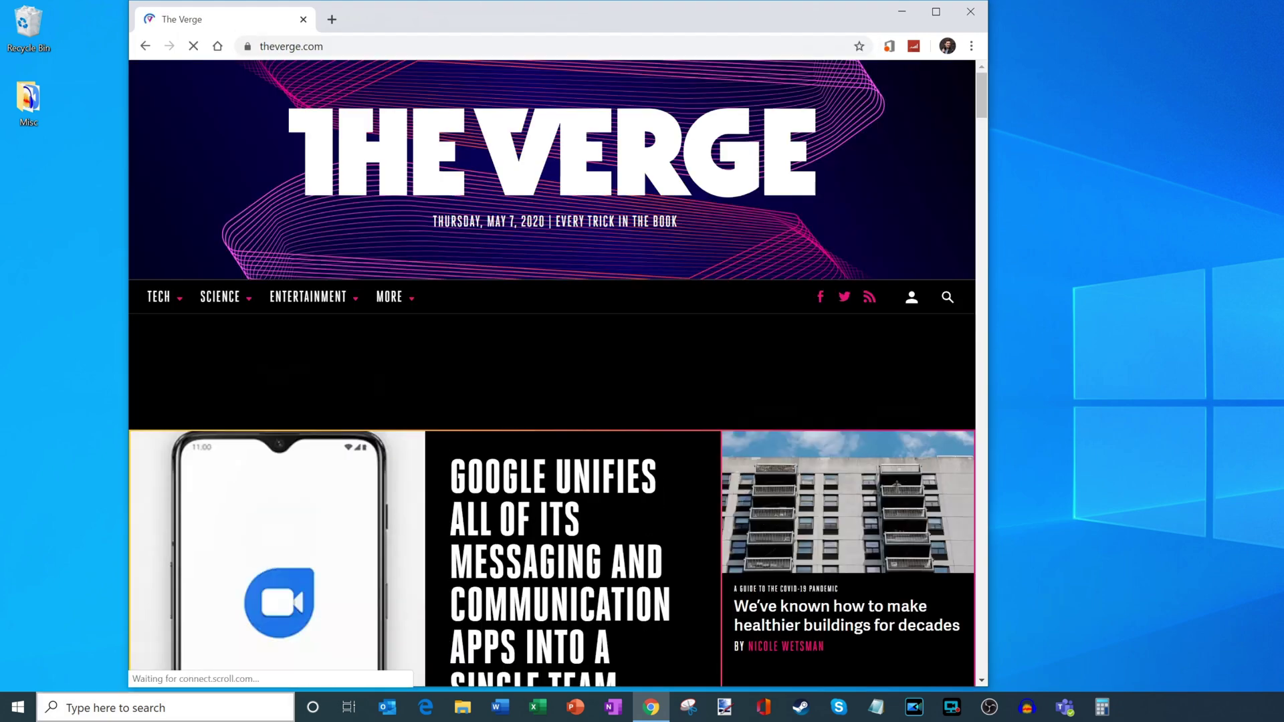
Step: Launch Parkitect from Start search, then quit it from Desktop 1 and bring up Task View
{"action": "left_click", "coordinate": [113, 708]}
{"action": "type", "text": "parki"}
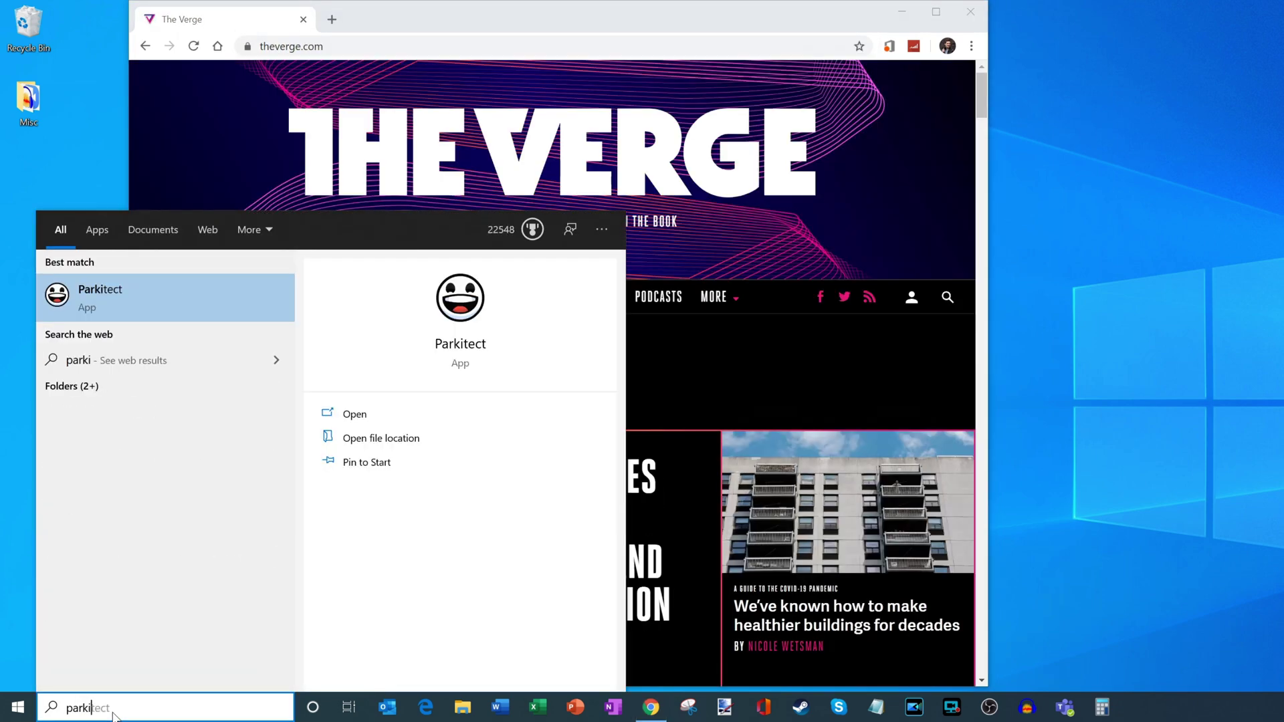
{"action": "key", "text": "Return"}
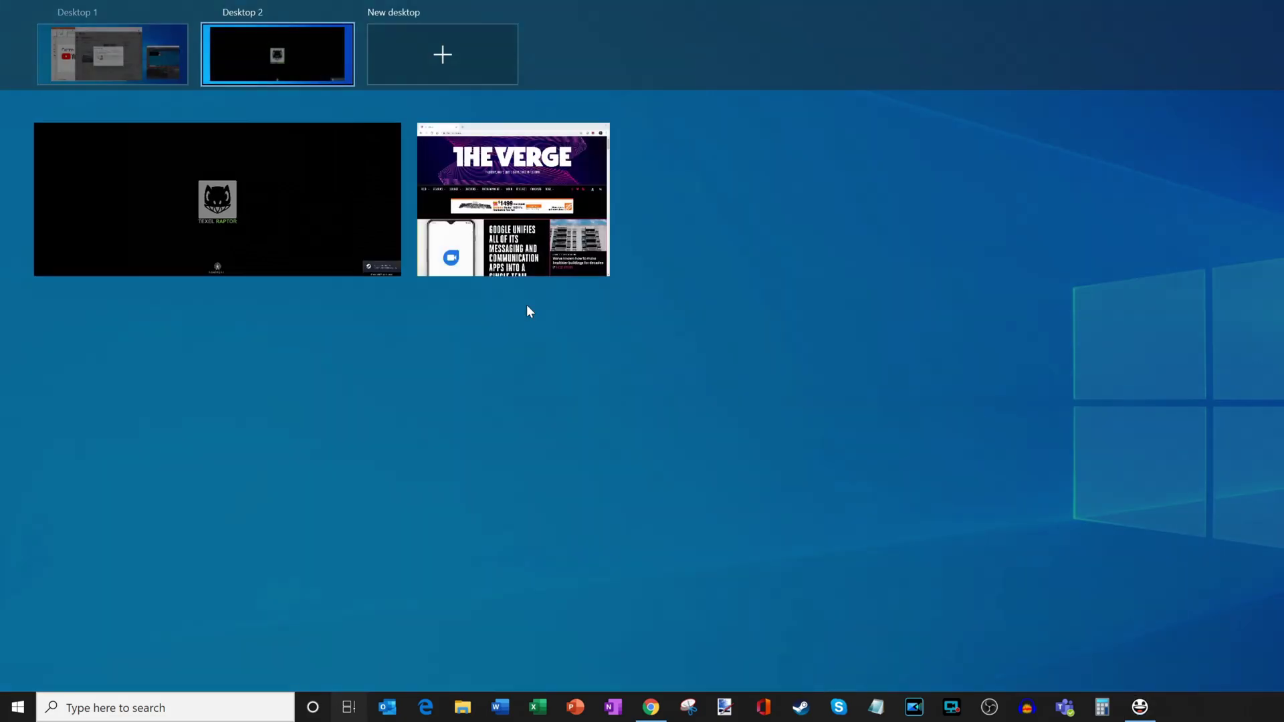
{"action": "left_click", "coordinate": [130, 55]}
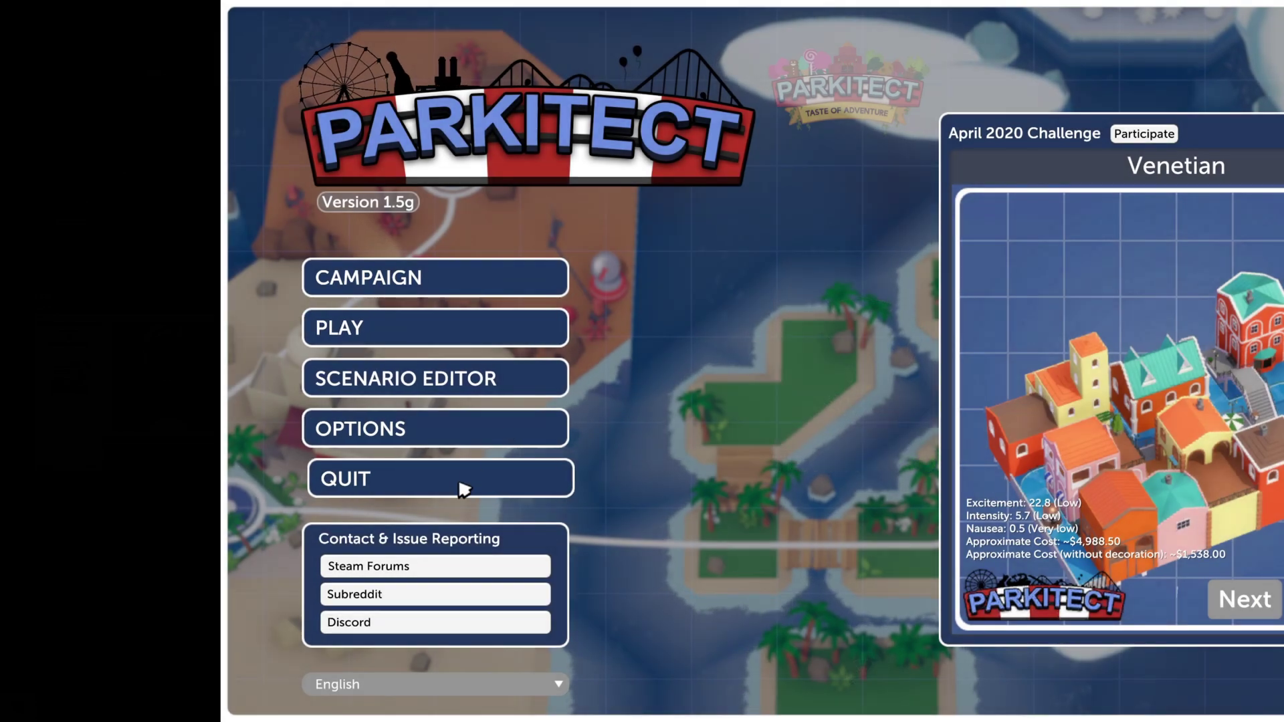
{"action": "left_click", "coordinate": [461, 481]}
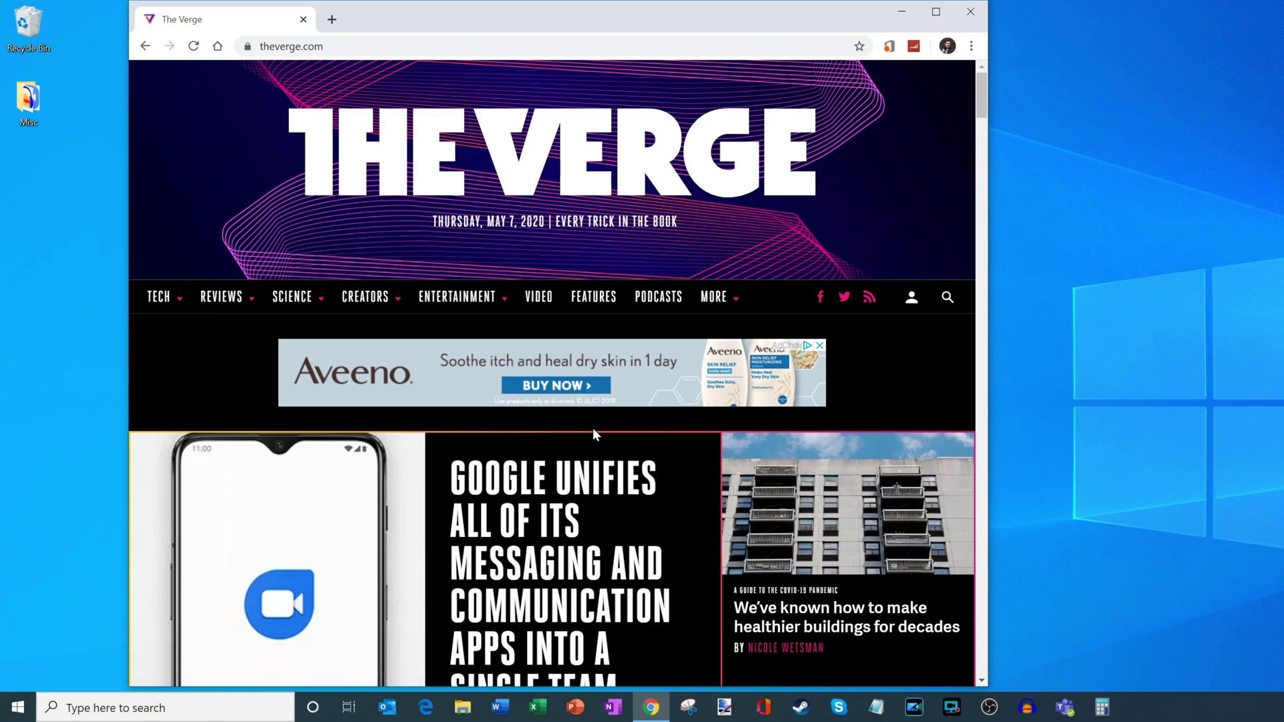
{"action": "key", "text": "super+Tab"}
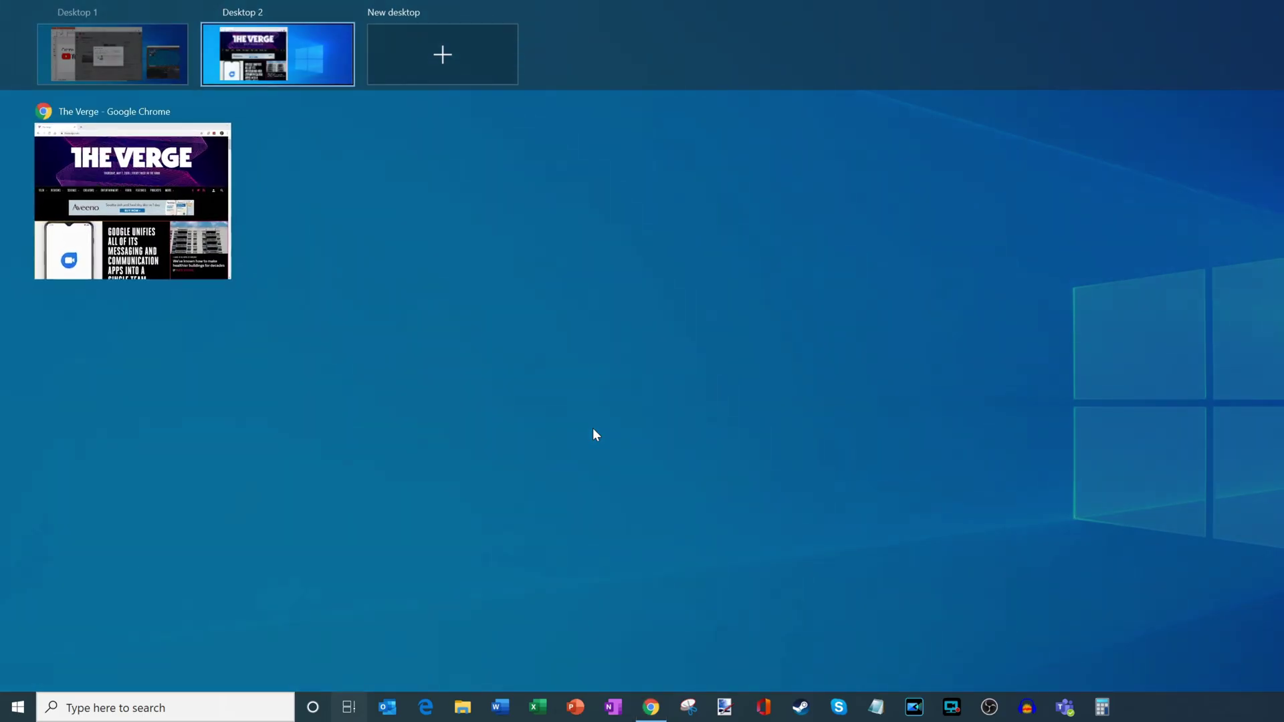
Step: Return to Desktop 2 with The Verge, then switch to Desktop 1 and view its windows
{"action": "left_click", "coordinate": [523, 376]}
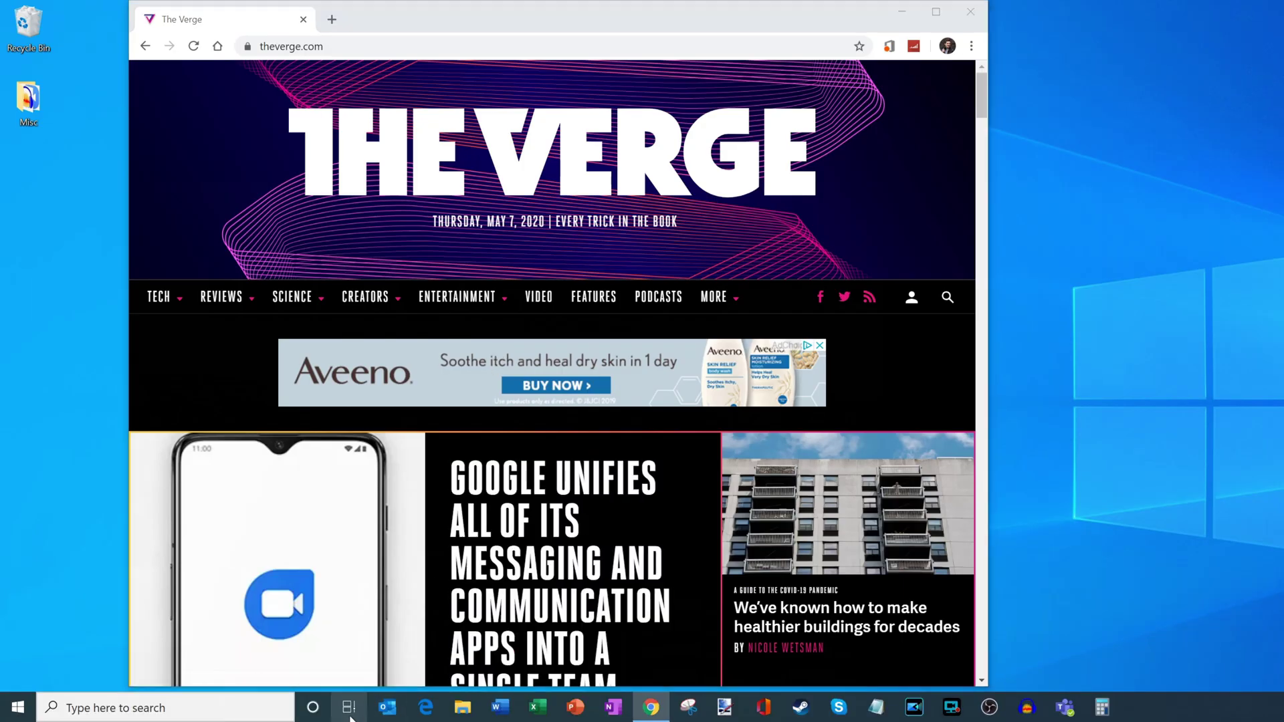
{"action": "left_click", "coordinate": [348, 707]}
{"action": "key", "text": "ctrl+super+Left"}
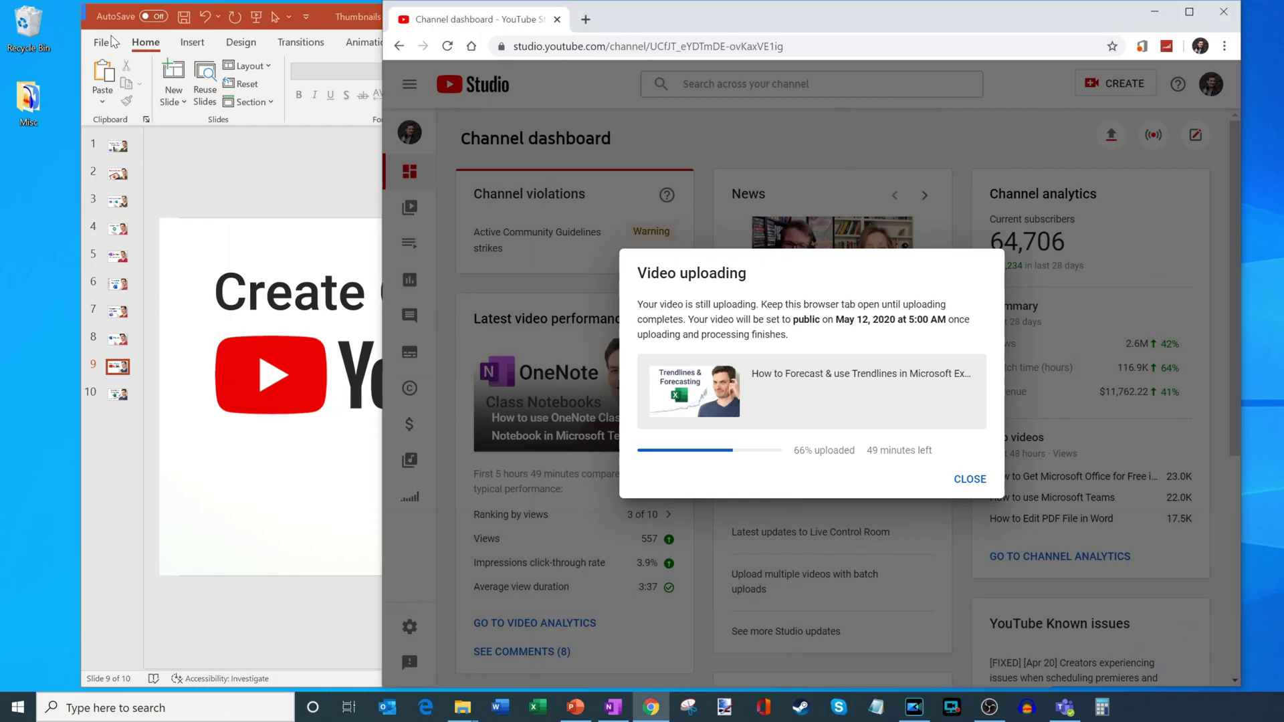
{"action": "left_click", "coordinate": [358, 710]}
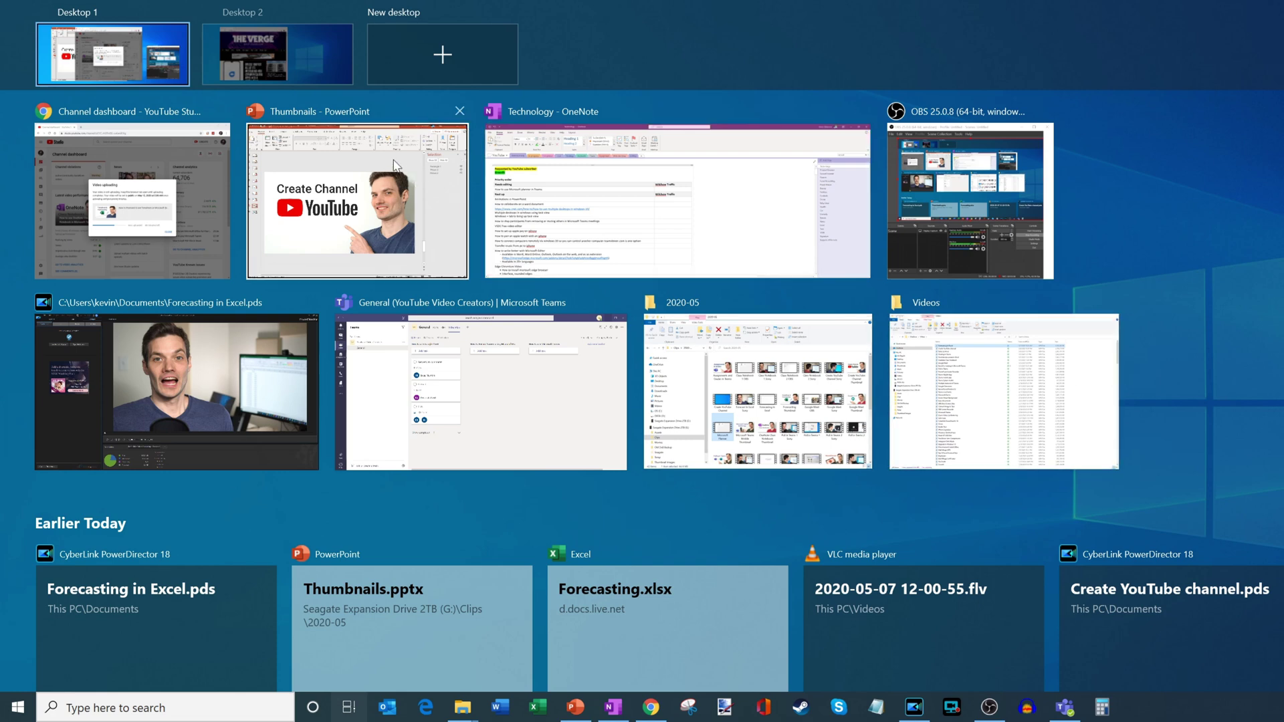
Step: Move the PowerPoint window onto Desktop 2, shift The Verge right, then move PowerPoint back to Desktop 1
{"action": "left_click", "coordinate": [362, 198]}
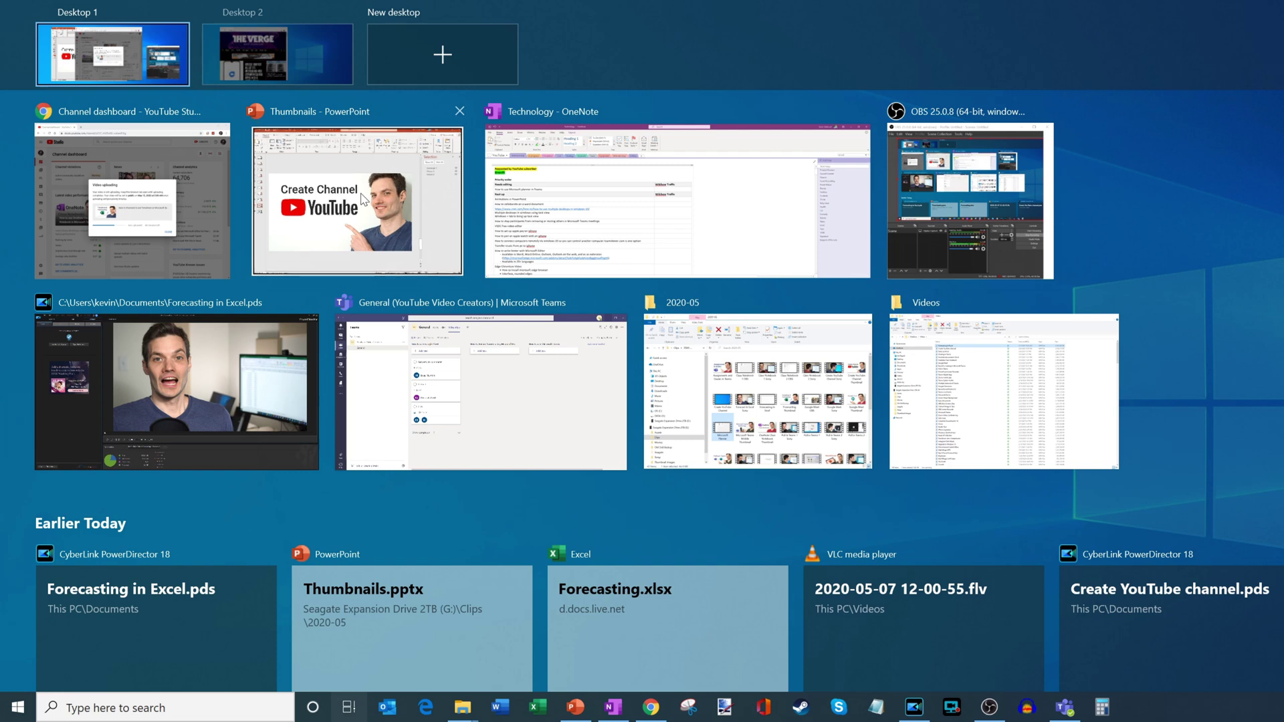
{"action": "left_click_drag", "start_coordinate": [362, 198], "coordinate": [311, 52]}
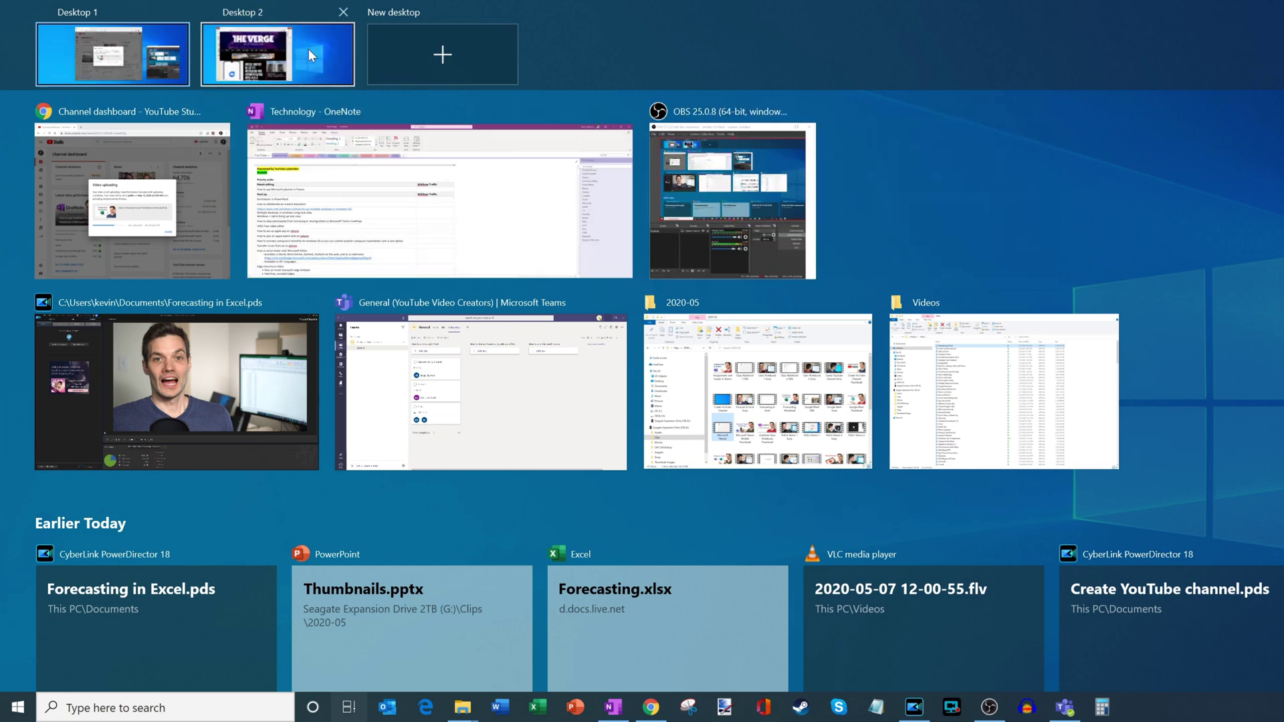
{"action": "left_click", "coordinate": [313, 68]}
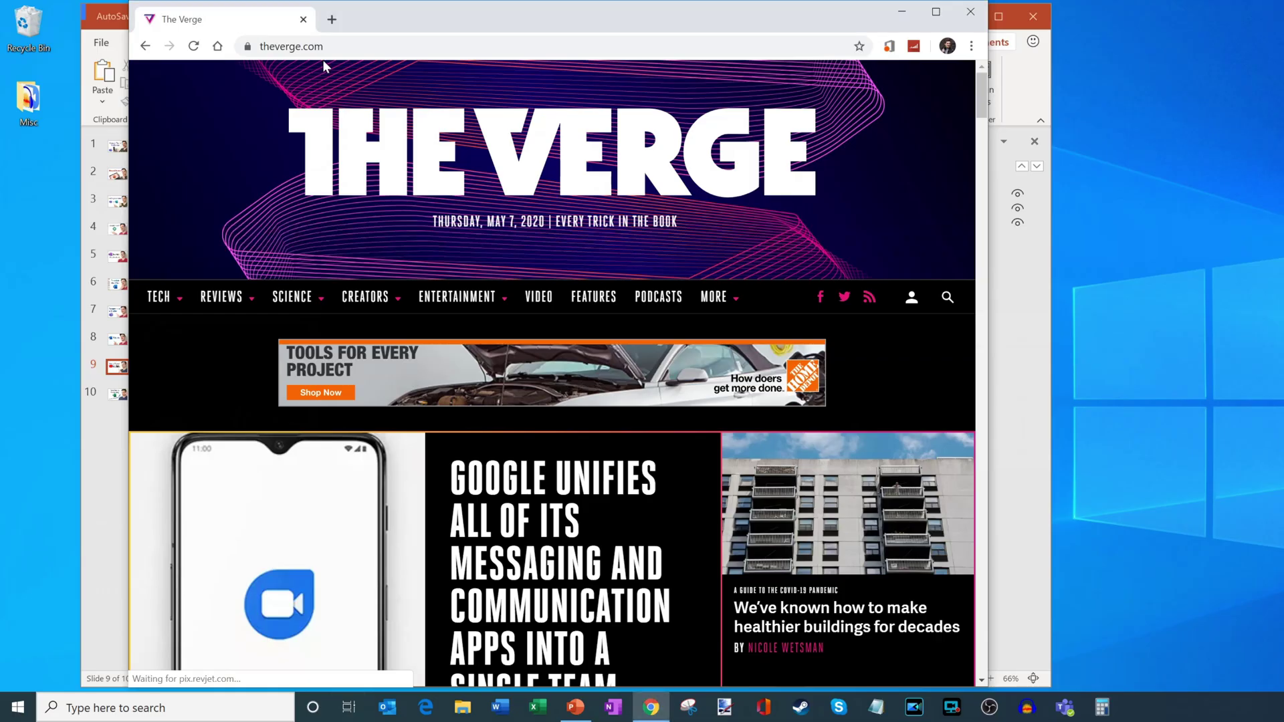
{"action": "left_click_drag", "start_coordinate": [372, 28], "coordinate": [625, 28]}
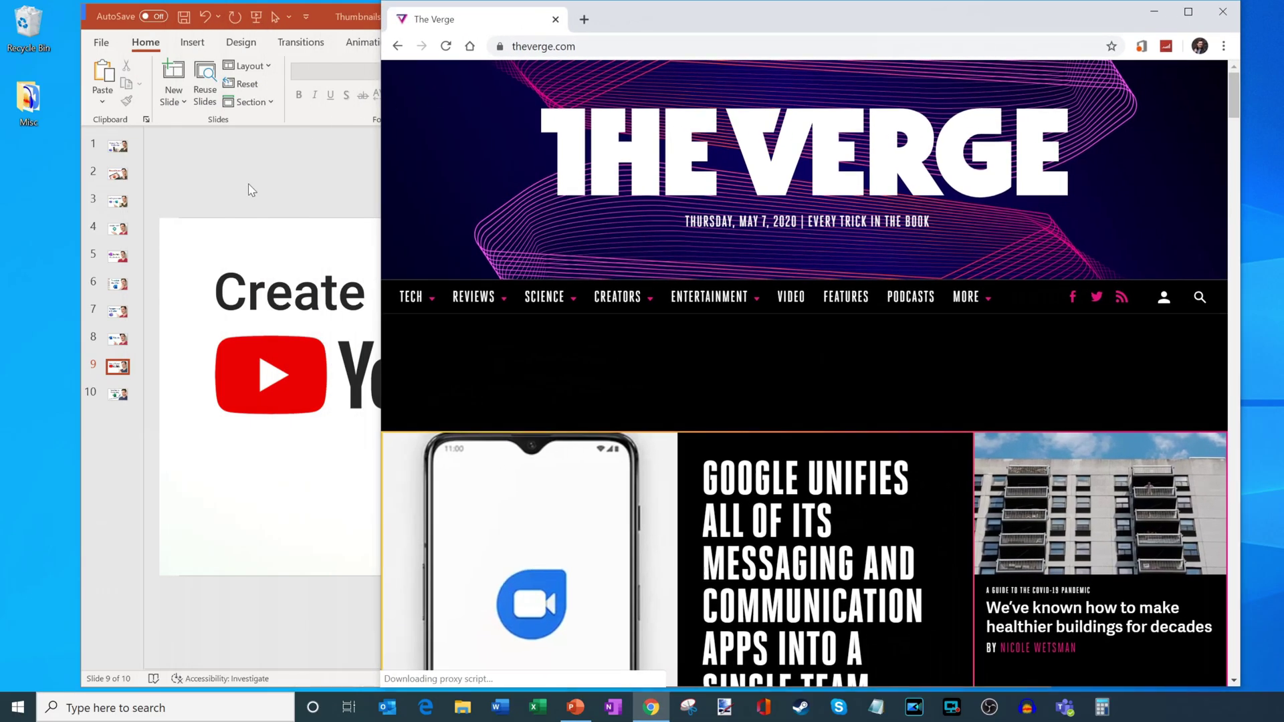
{"action": "left_click", "coordinate": [249, 192]}
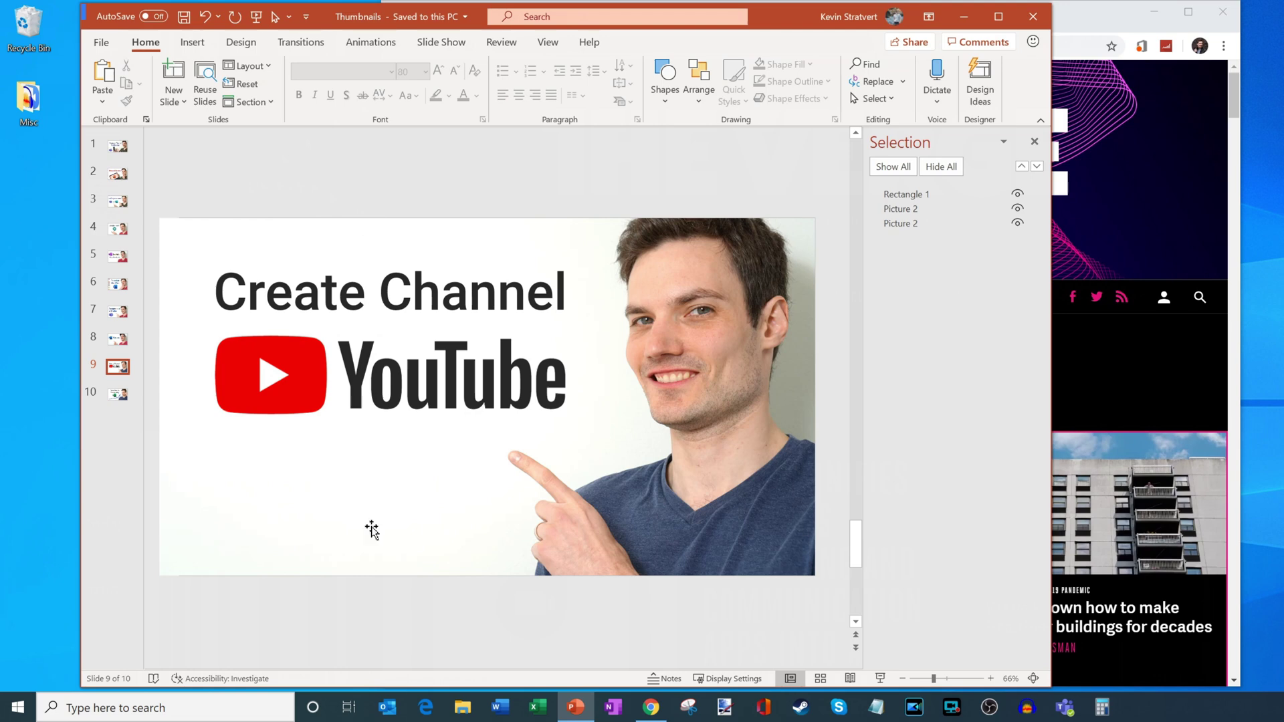
{"action": "left_click", "coordinate": [349, 709]}
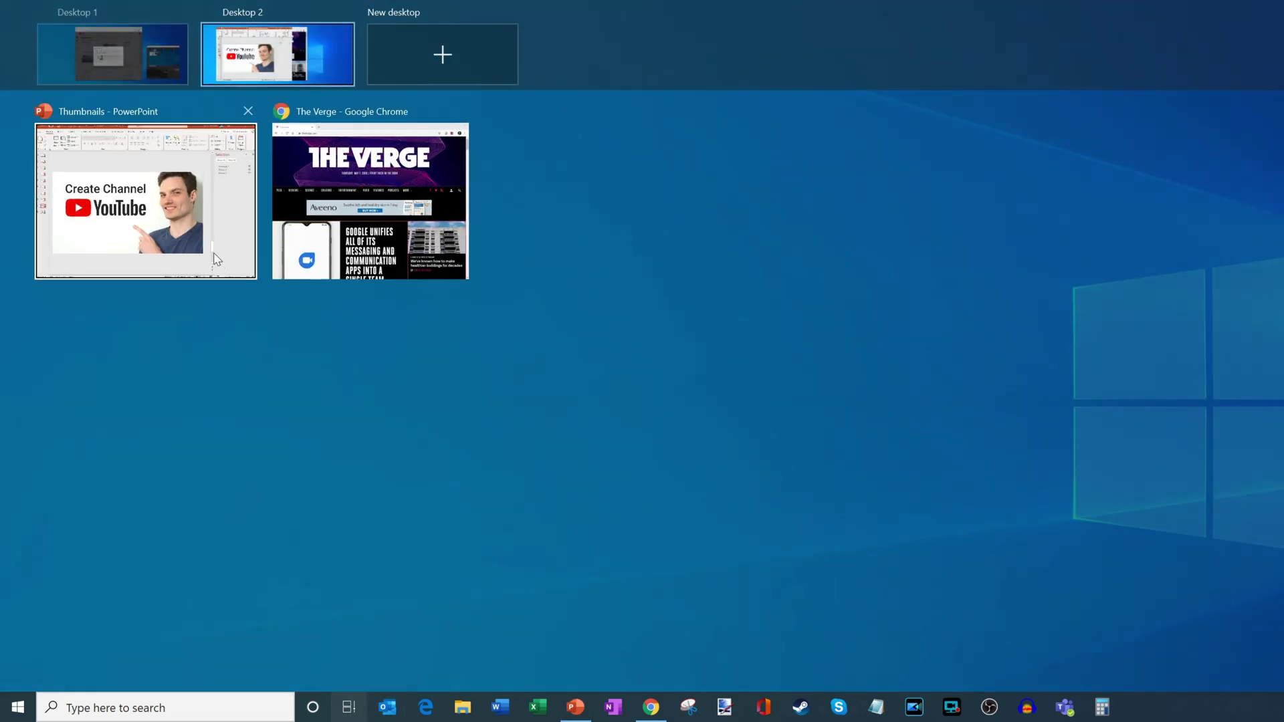
{"action": "left_click_drag", "start_coordinate": [193, 192], "coordinate": [158, 74]}
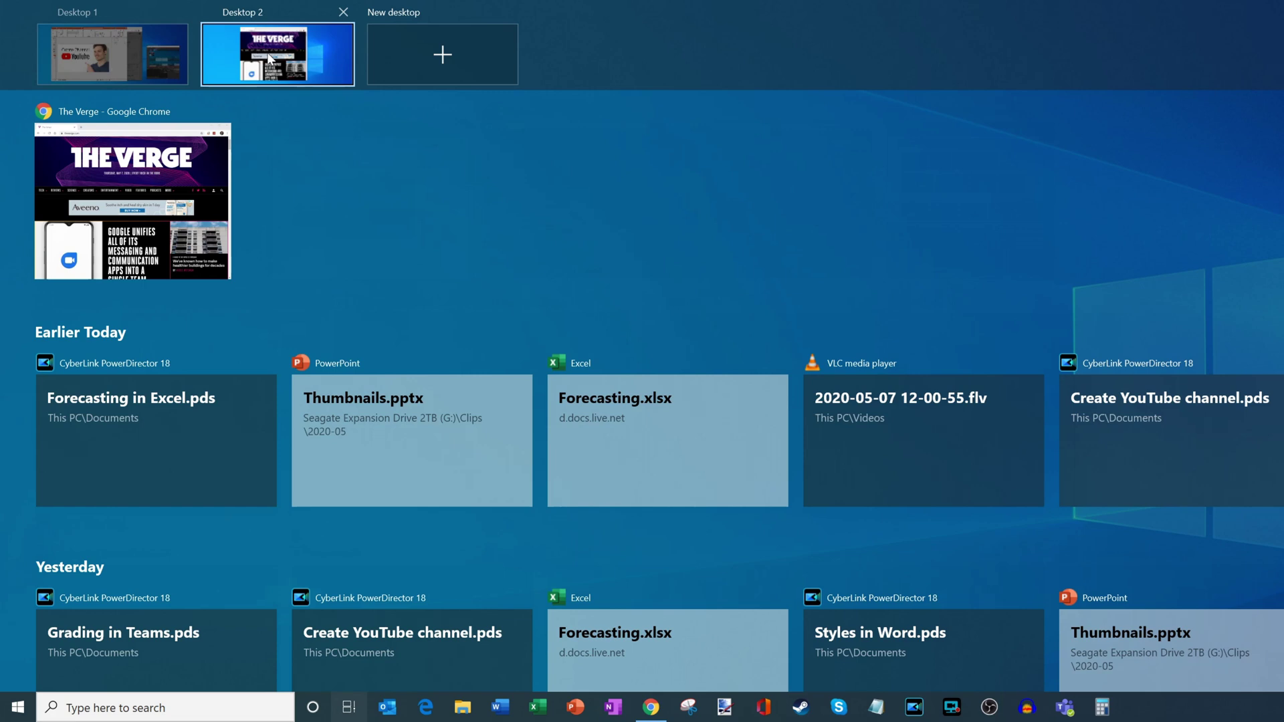
Step: Add an empty Desktop 3, close it again, and switch back to Desktop 1
{"action": "left_click", "coordinate": [455, 58]}
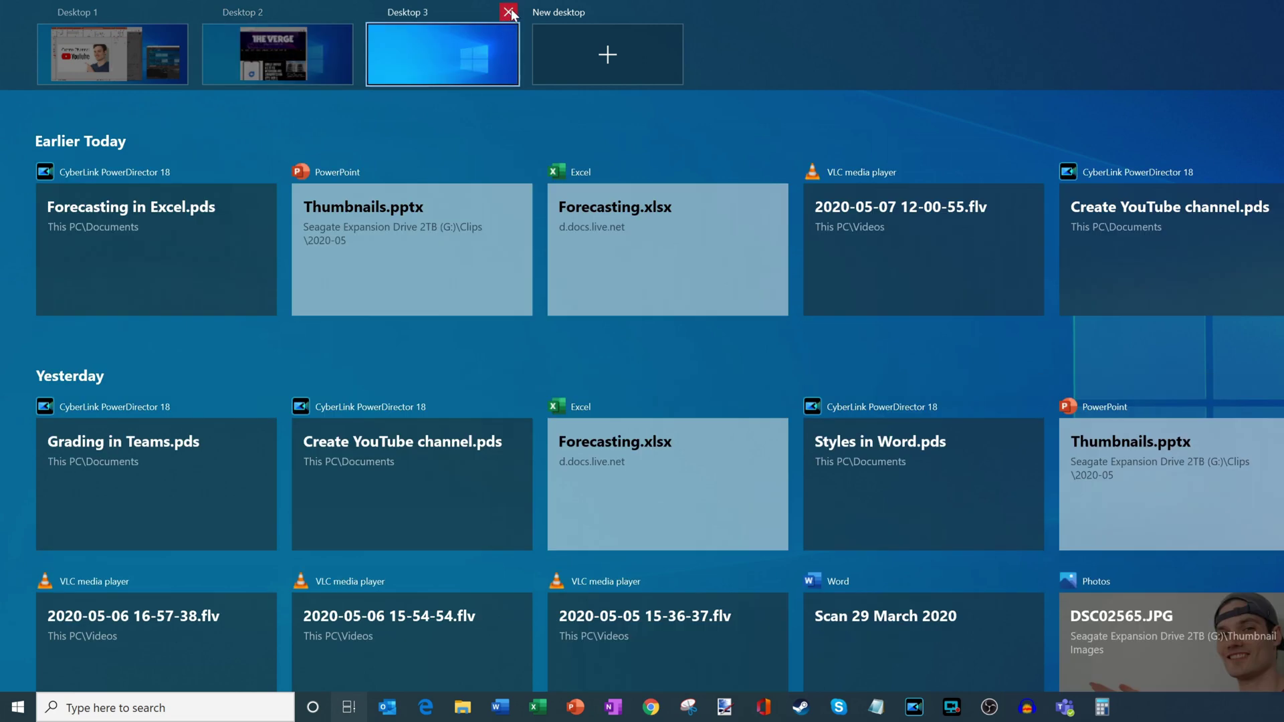
{"action": "left_click", "coordinate": [509, 12]}
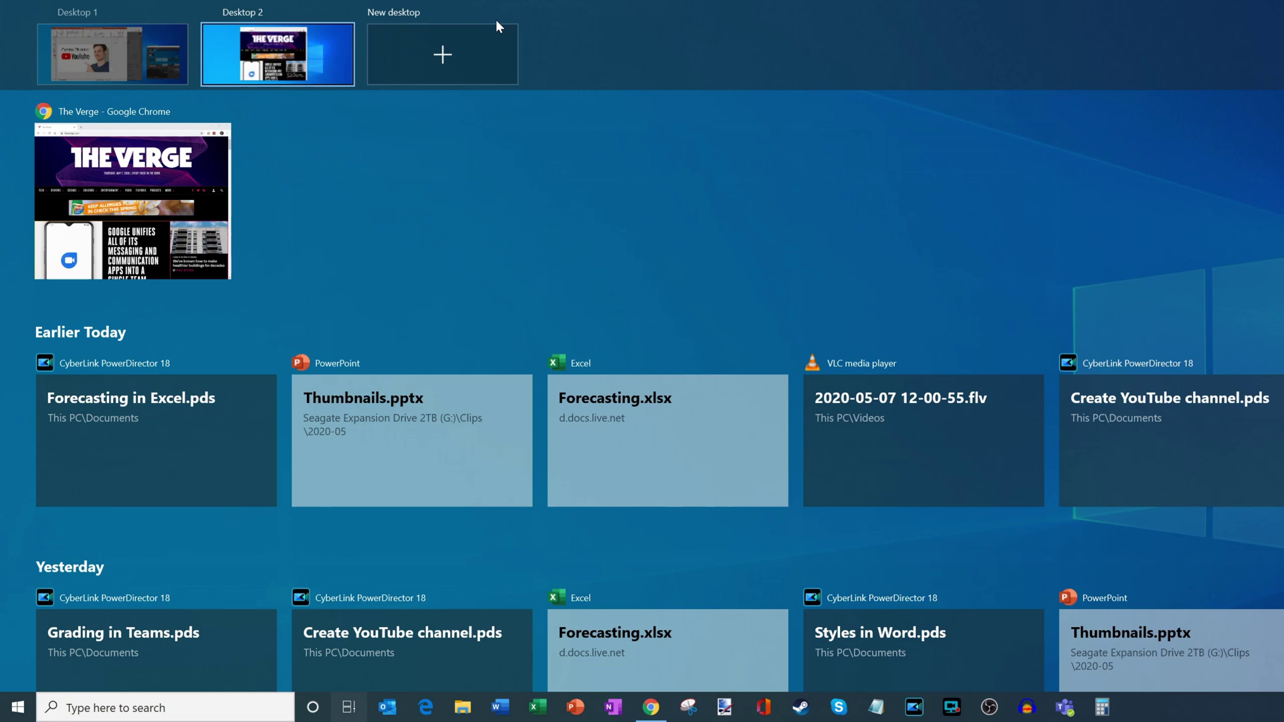
{"action": "left_click", "coordinate": [127, 51]}
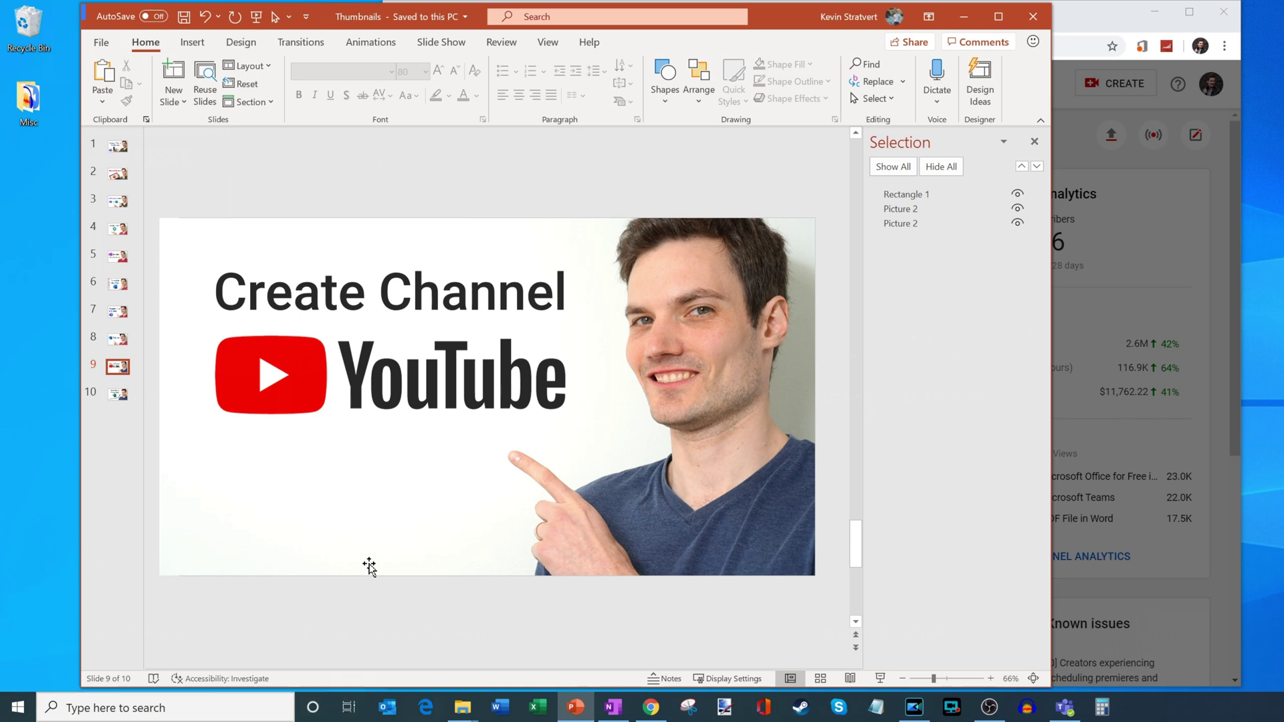
Step: From Desktop 1, create Desktop 3 and Desktop 4 with Win+Ctrl+D and switch to the empty Desktop 4
{"action": "key", "text": "super+Tab"}
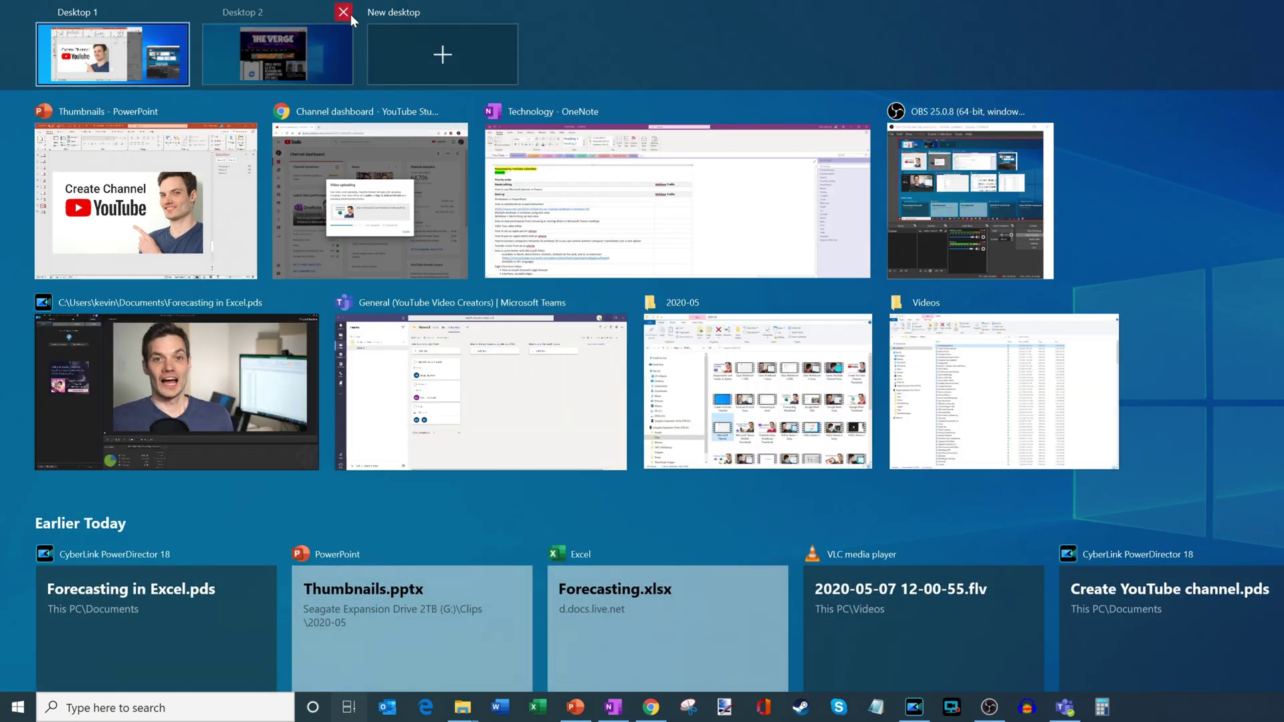
{"action": "mouse_move", "coordinate": [262, 56]}
{"action": "left_click", "coordinate": [112, 53]}
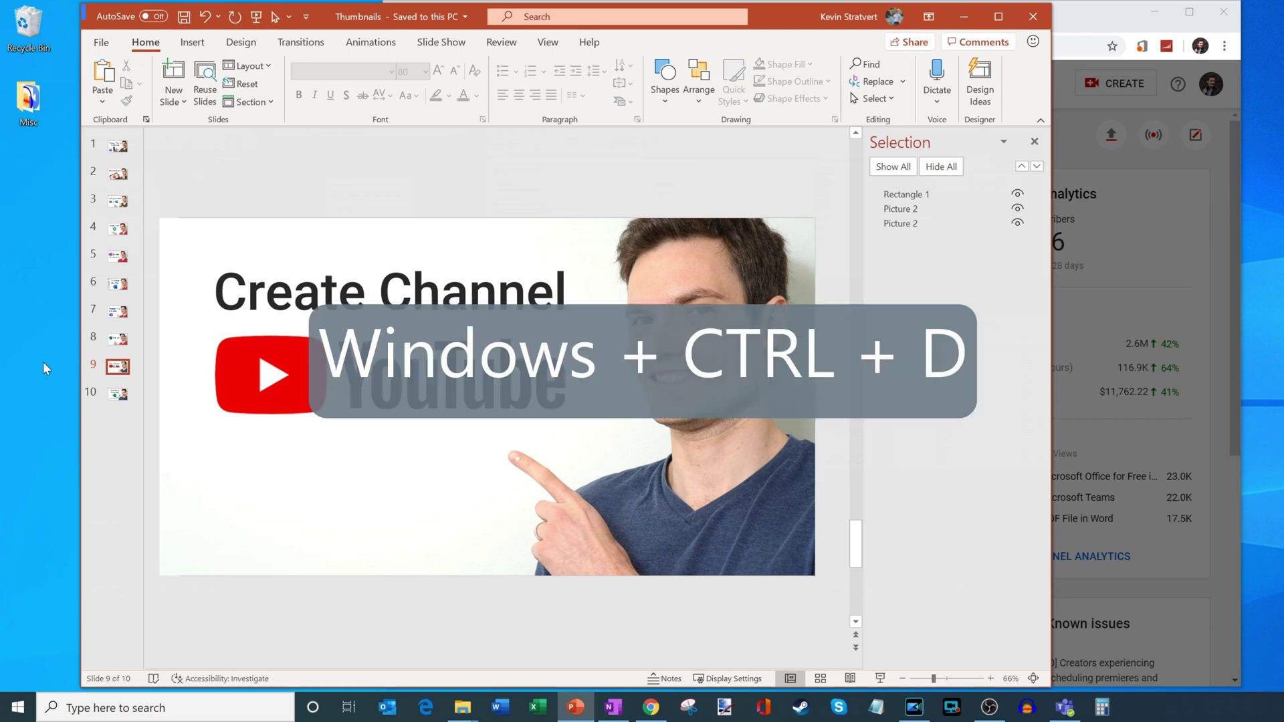
{"action": "key", "text": "super+ctrl+d"}
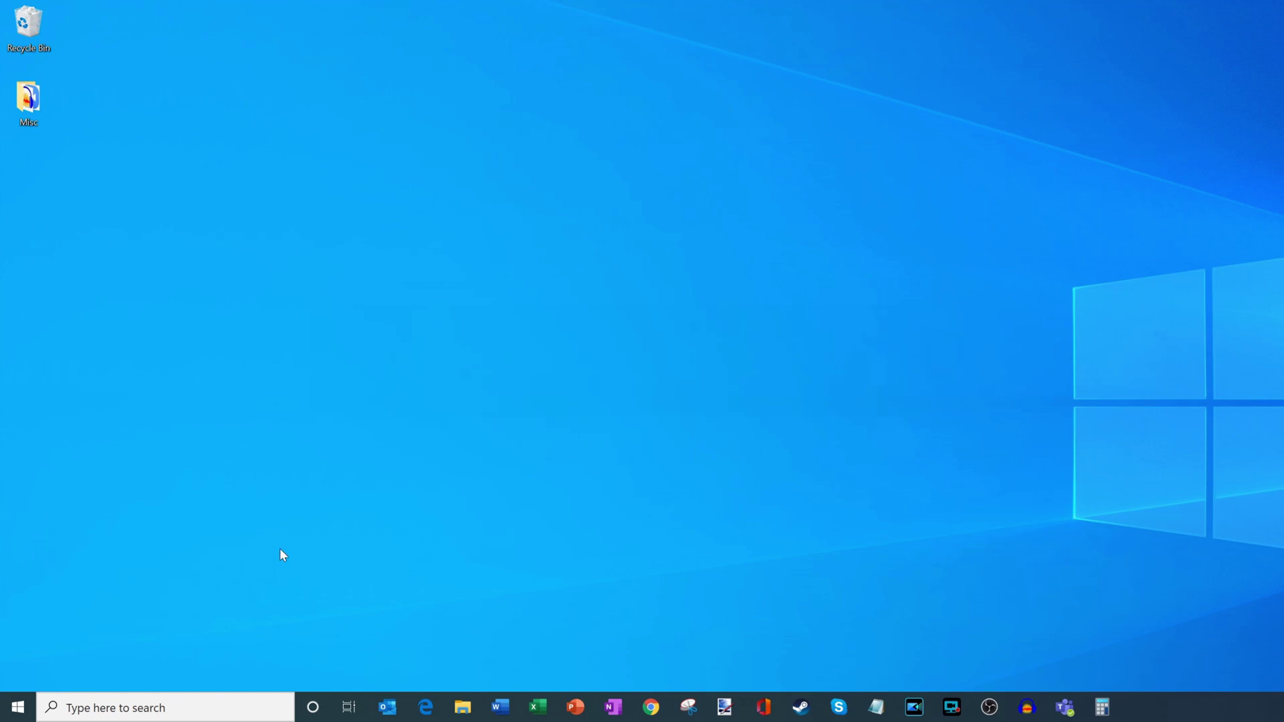
{"action": "left_click", "coordinate": [348, 707]}
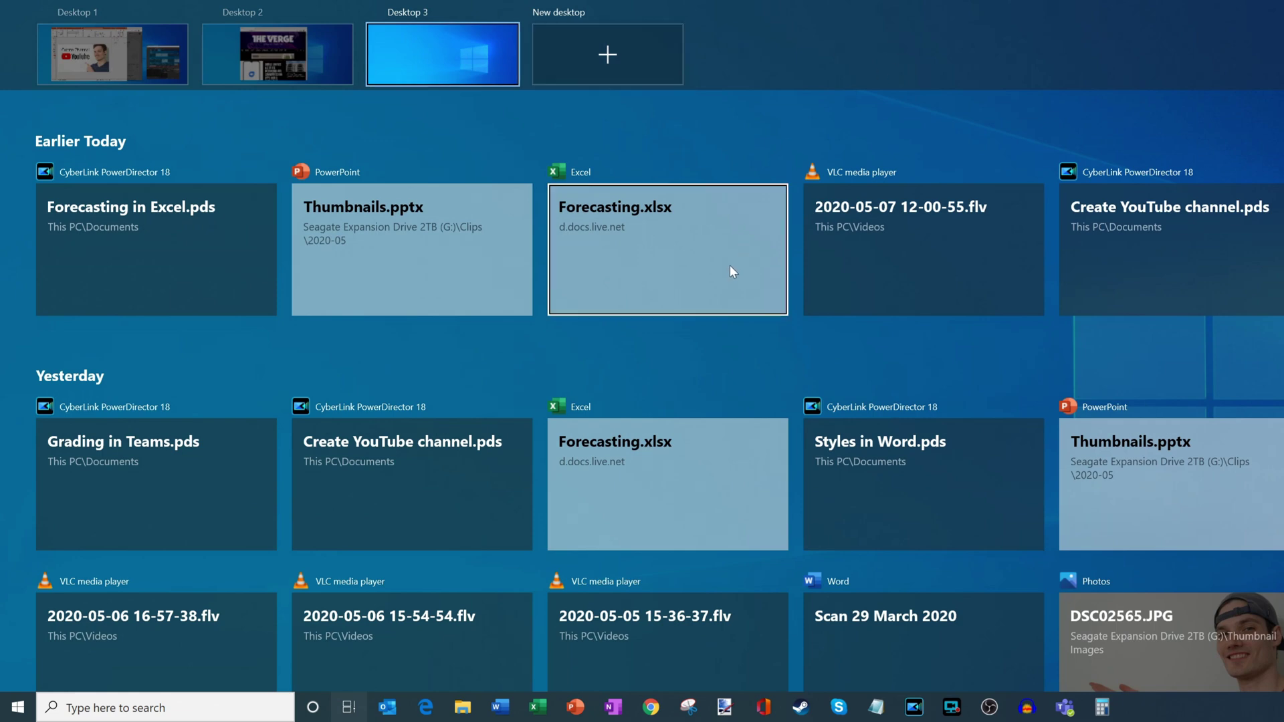
{"action": "key", "text": "ctrl+super+d"}
{"action": "key", "text": "super+Tab"}
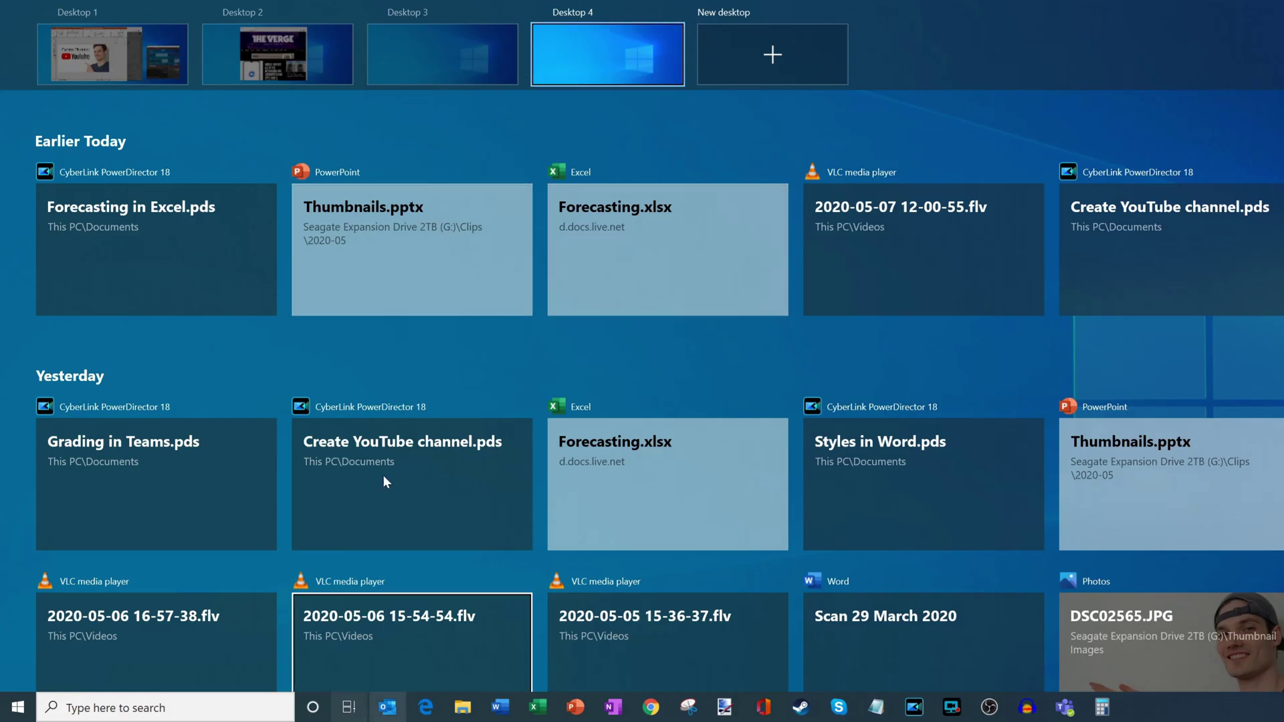
{"action": "left_click", "coordinate": [610, 62]}
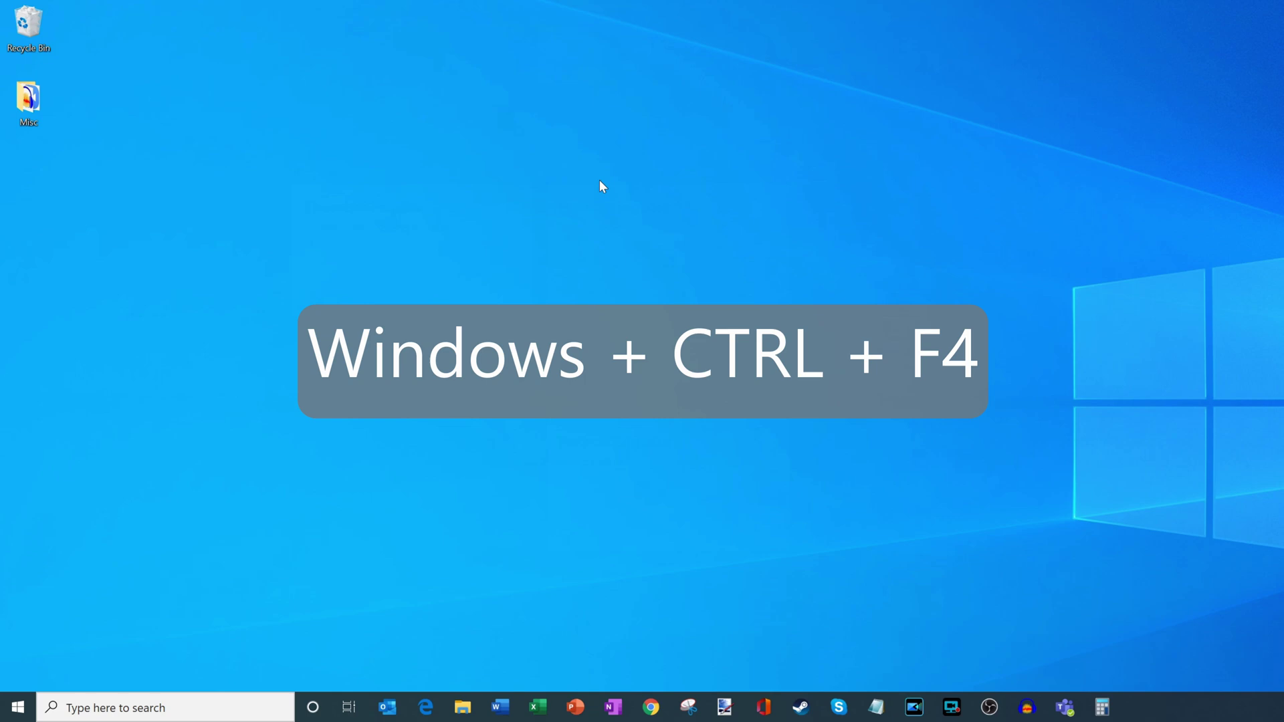
Step: Close the empty desktops with Win+Ctrl+F4 and confirm only Desktops 1 and 2 remain
{"action": "key", "text": "super+ctrl+F4"}
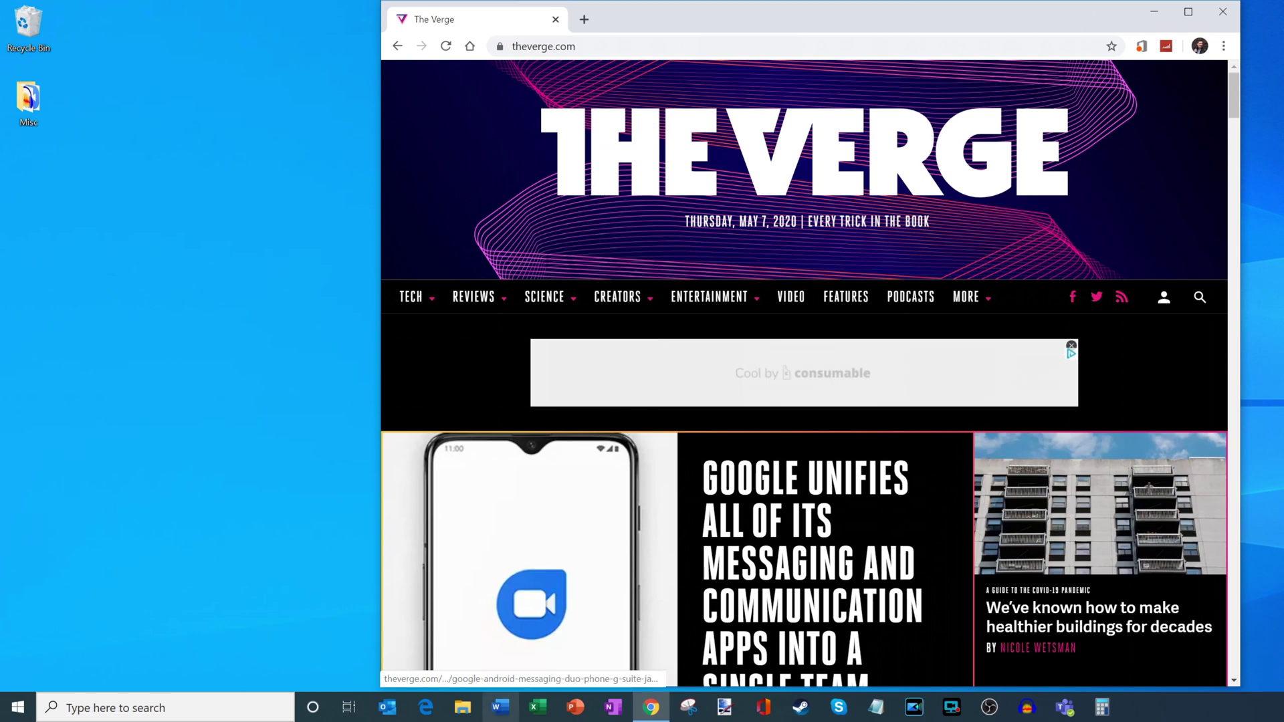
{"action": "left_click", "coordinate": [346, 709]}
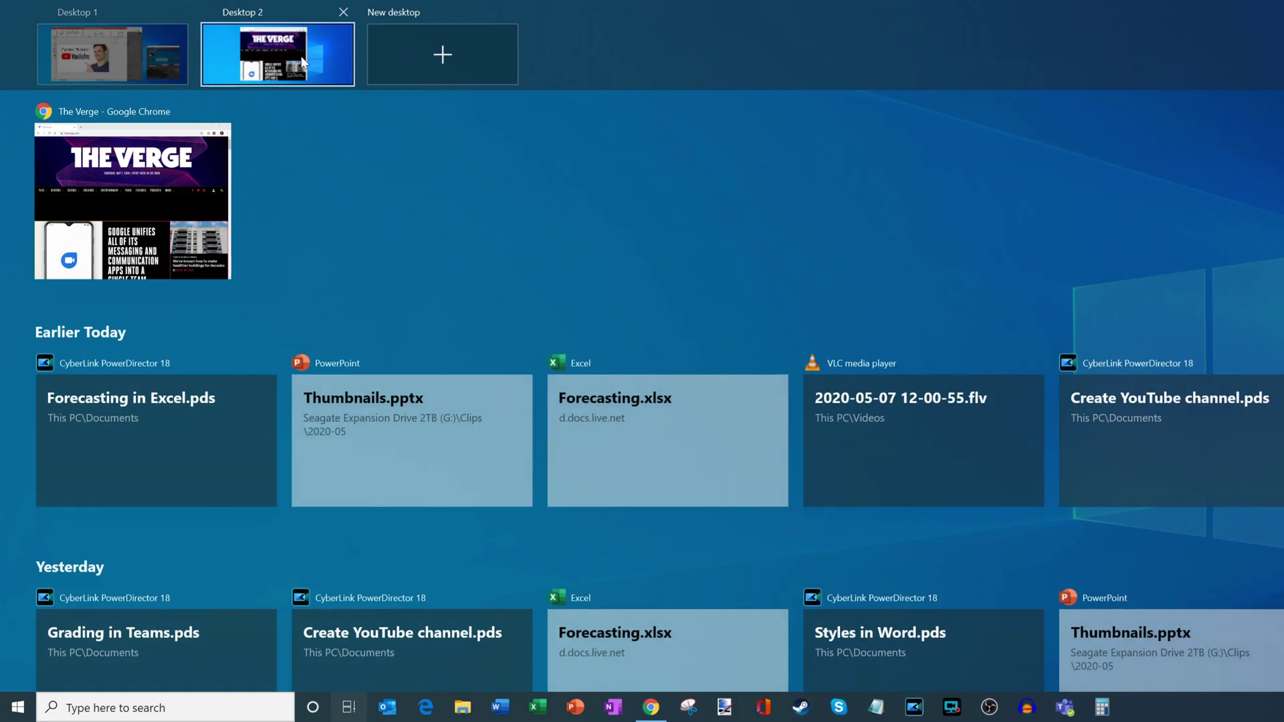
Step: Flip between Desktop 1 and Desktop 2 via Task View and Ctrl+Win+Right, ending on The Verge
{"action": "left_click", "coordinate": [300, 56]}
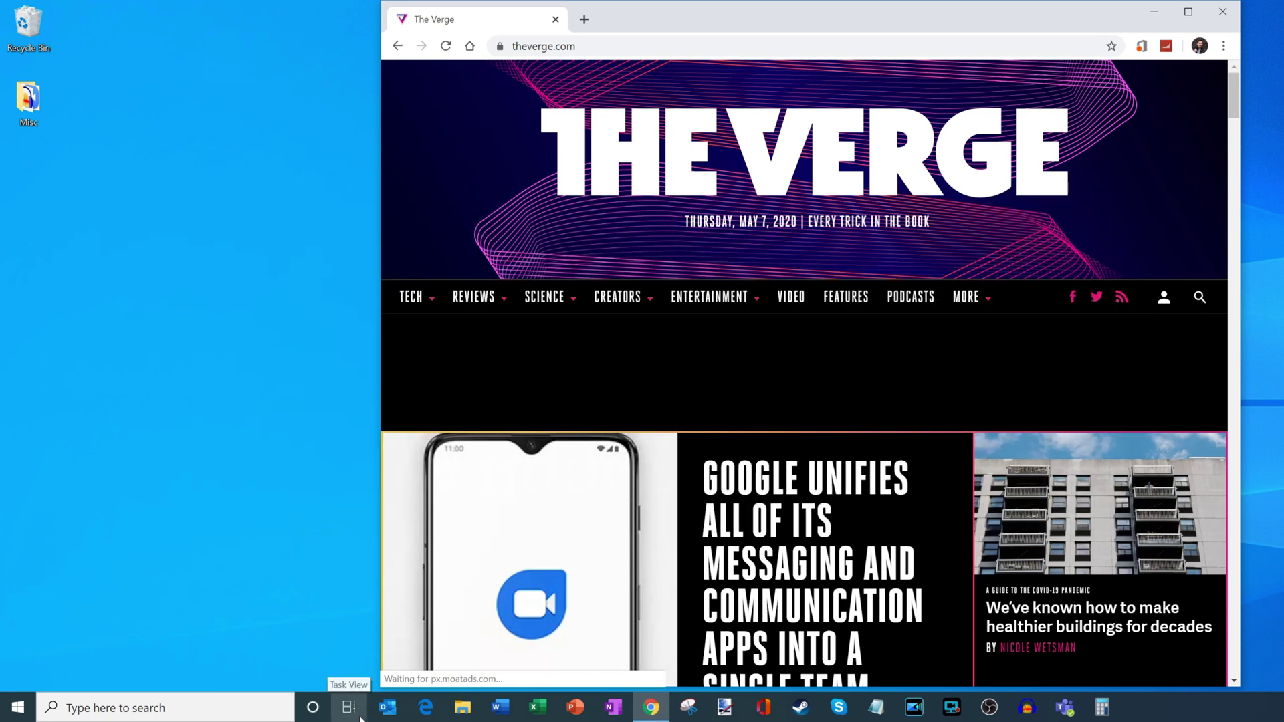
{"action": "left_click", "coordinate": [349, 706]}
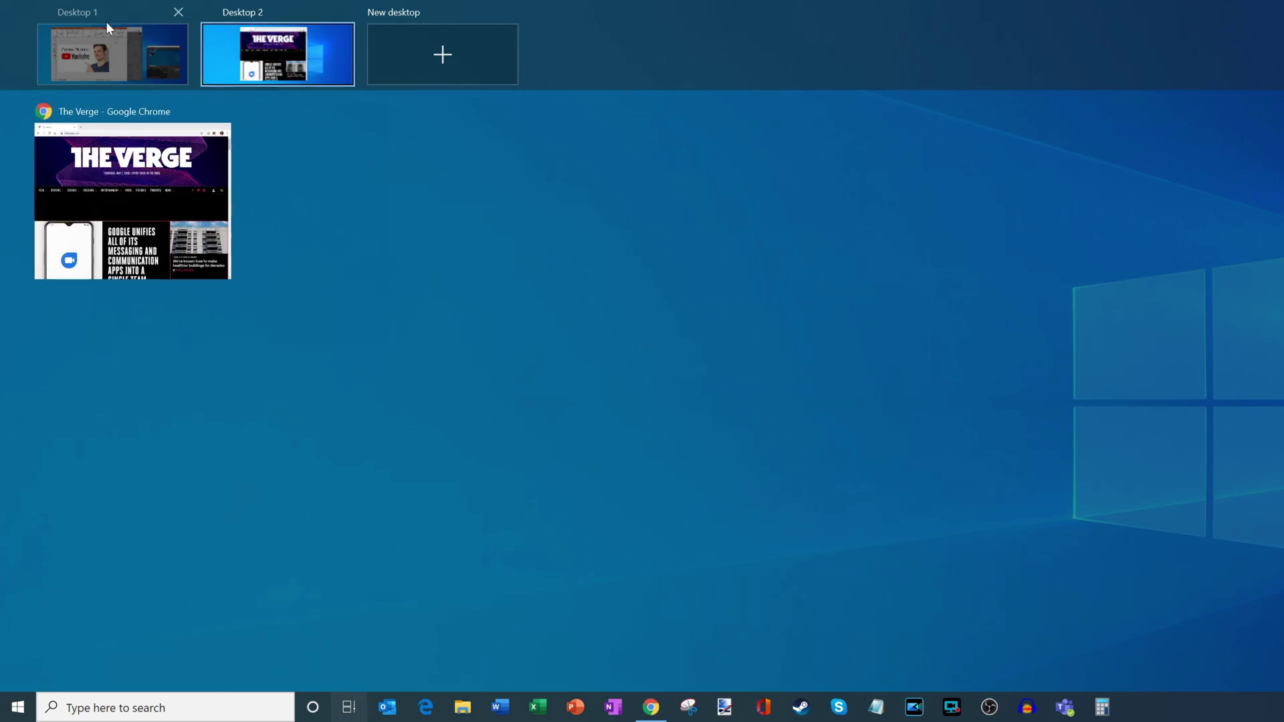
{"action": "left_click", "coordinate": [195, 366]}
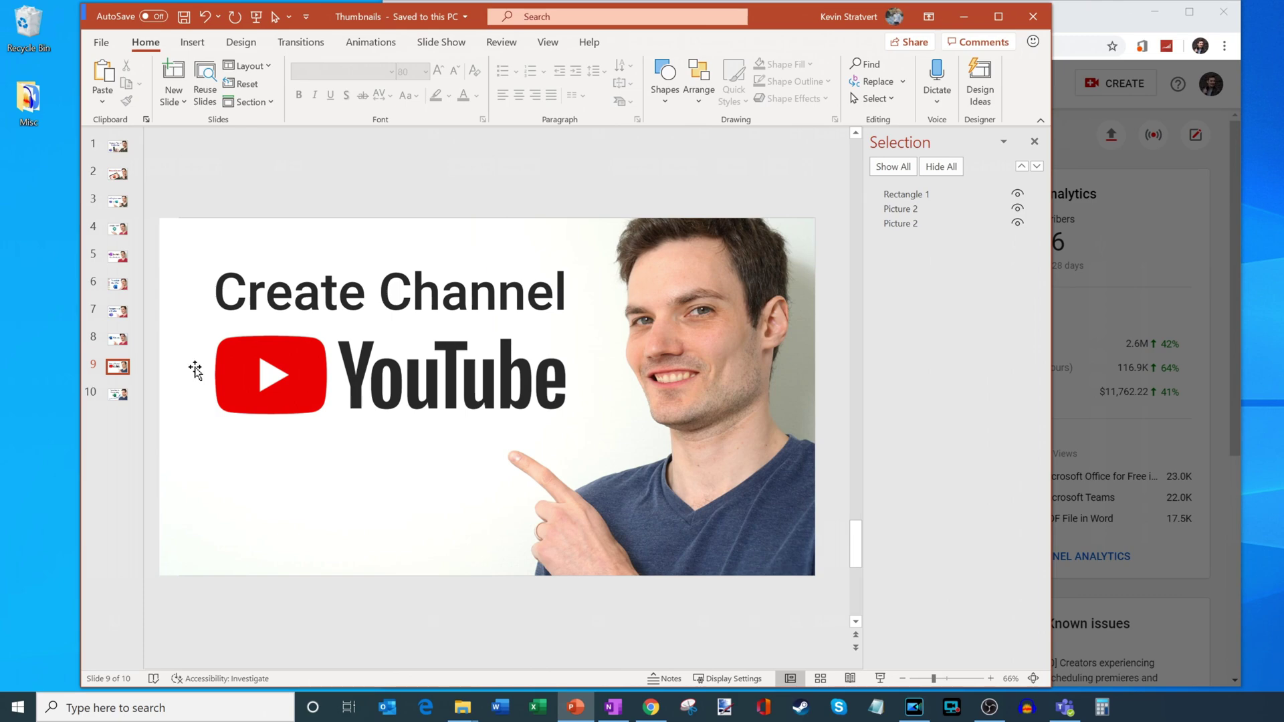
{"action": "key", "text": "ctrl+super+Right"}
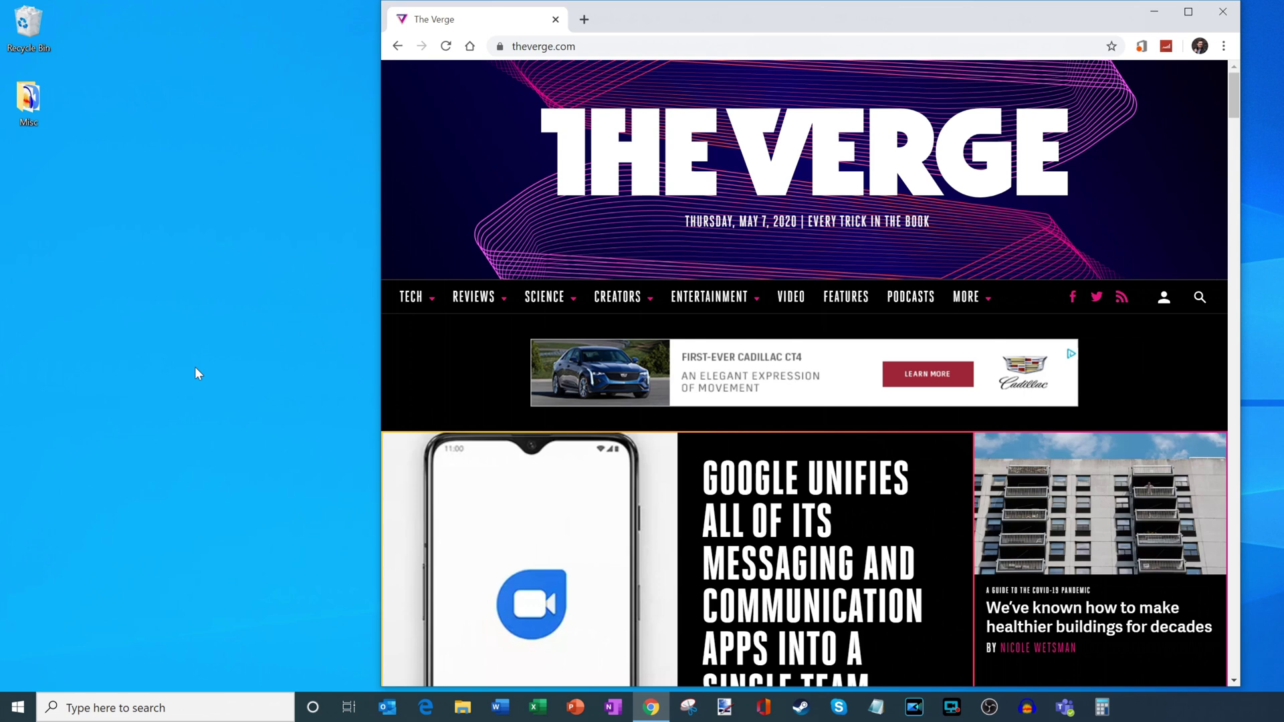
Step: Close Desktop 2, reposition The Verge Chrome window, and minimize it to reveal PowerPoint
{"action": "key", "text": "ctrl+super+Left"}
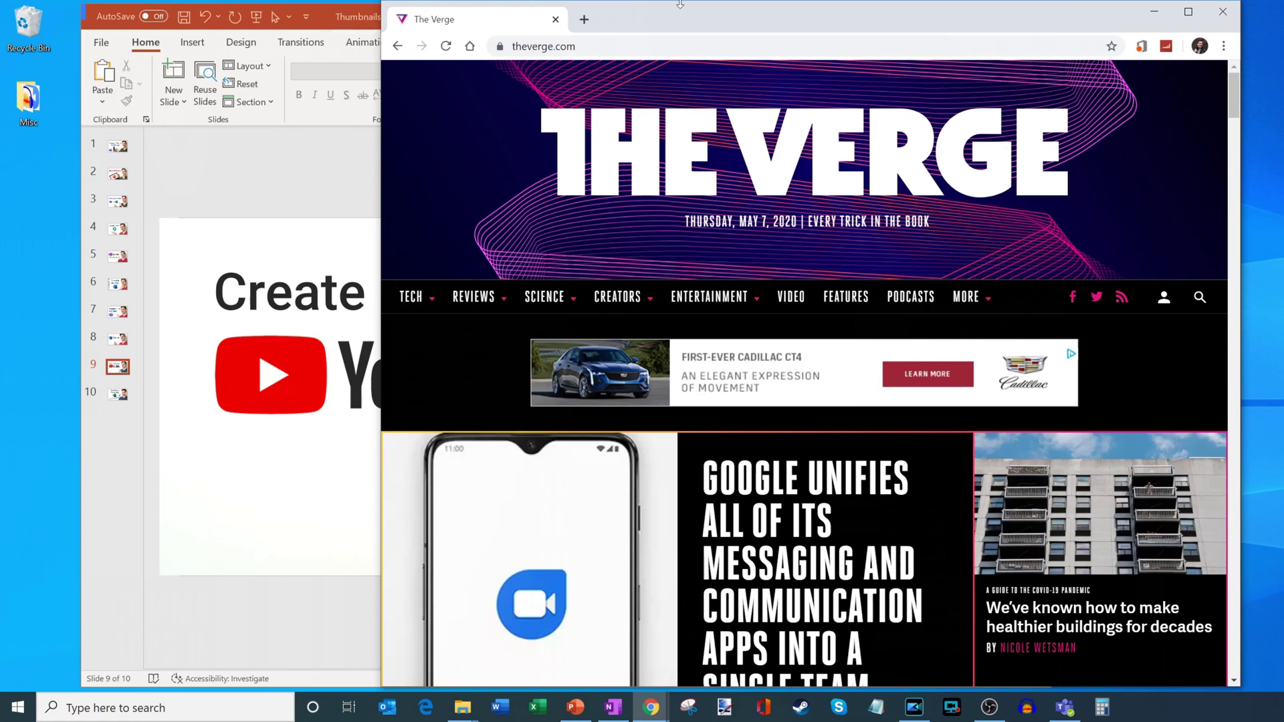
{"action": "mouse_move", "coordinate": [690, 27]}
{"action": "left_mouse_down"}
{"action": "mouse_move", "coordinate": [657, 82]}
{"action": "mouse_move", "coordinate": [644, 81]}
{"action": "mouse_move", "coordinate": [692, 29]}
{"action": "left_mouse_up"}
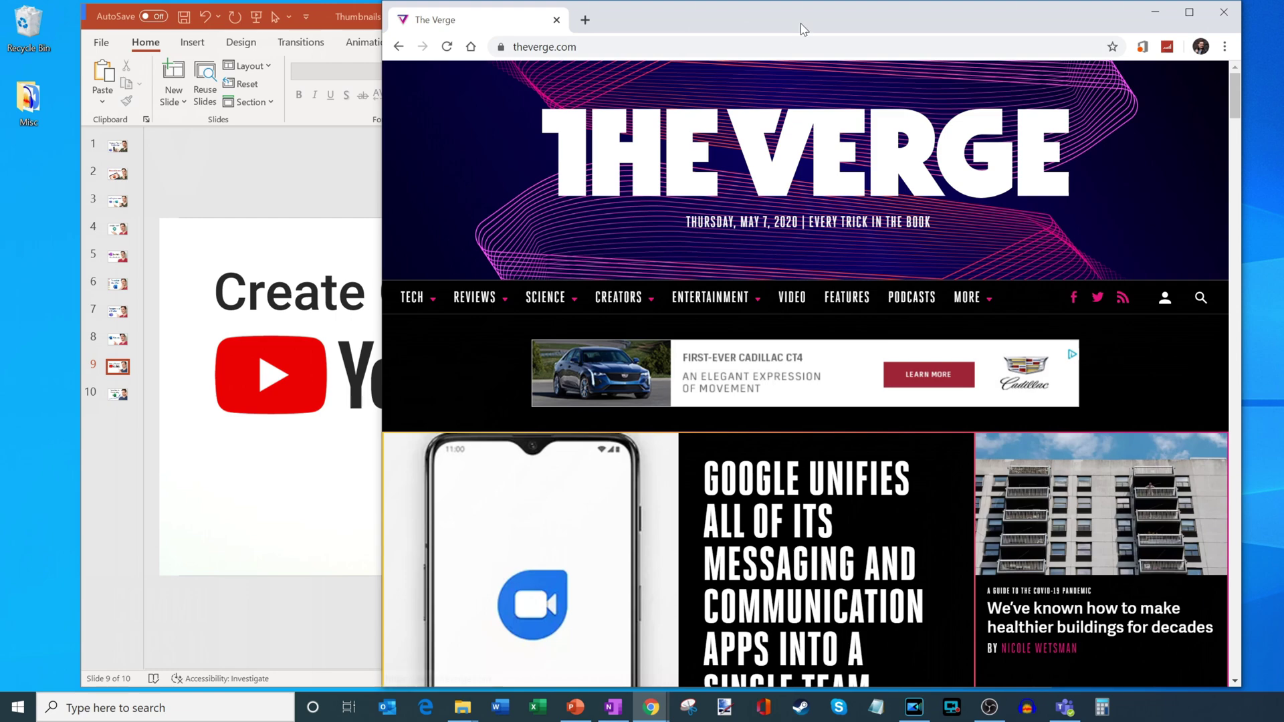
{"action": "left_click_drag", "start_coordinate": [800, 23], "coordinate": [680, 81]}
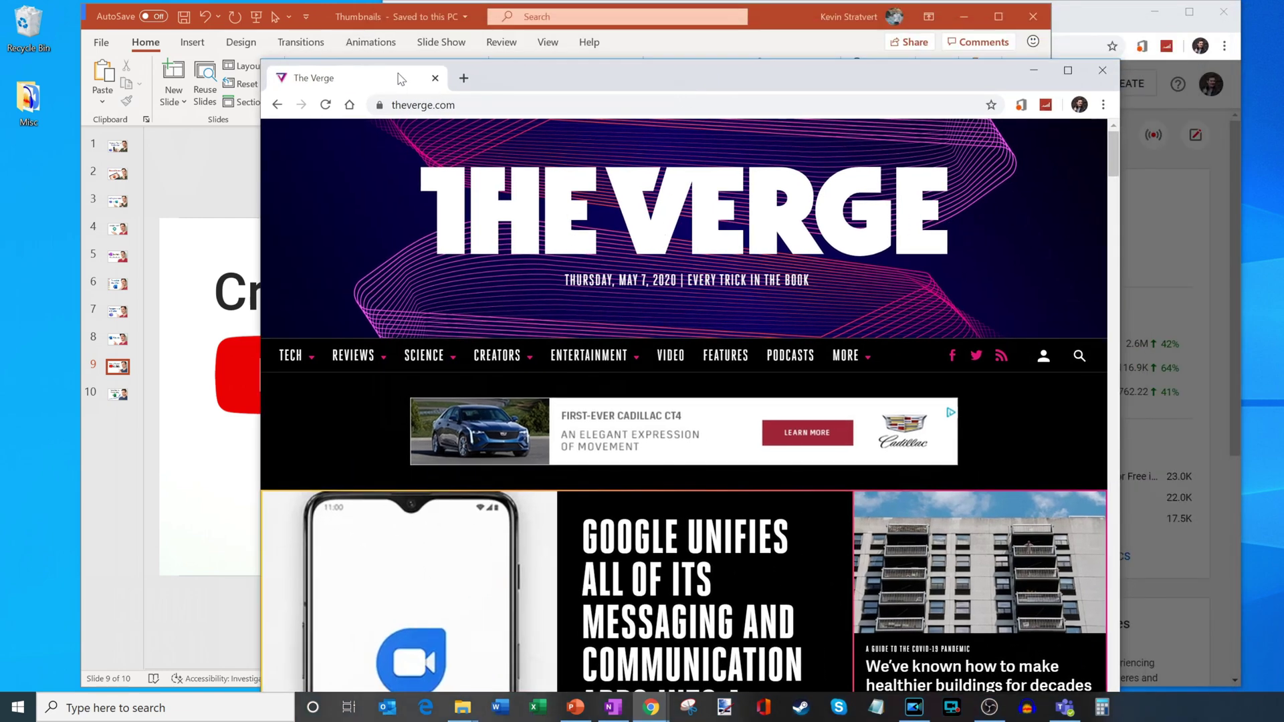
{"action": "key", "text": "super+Down"}
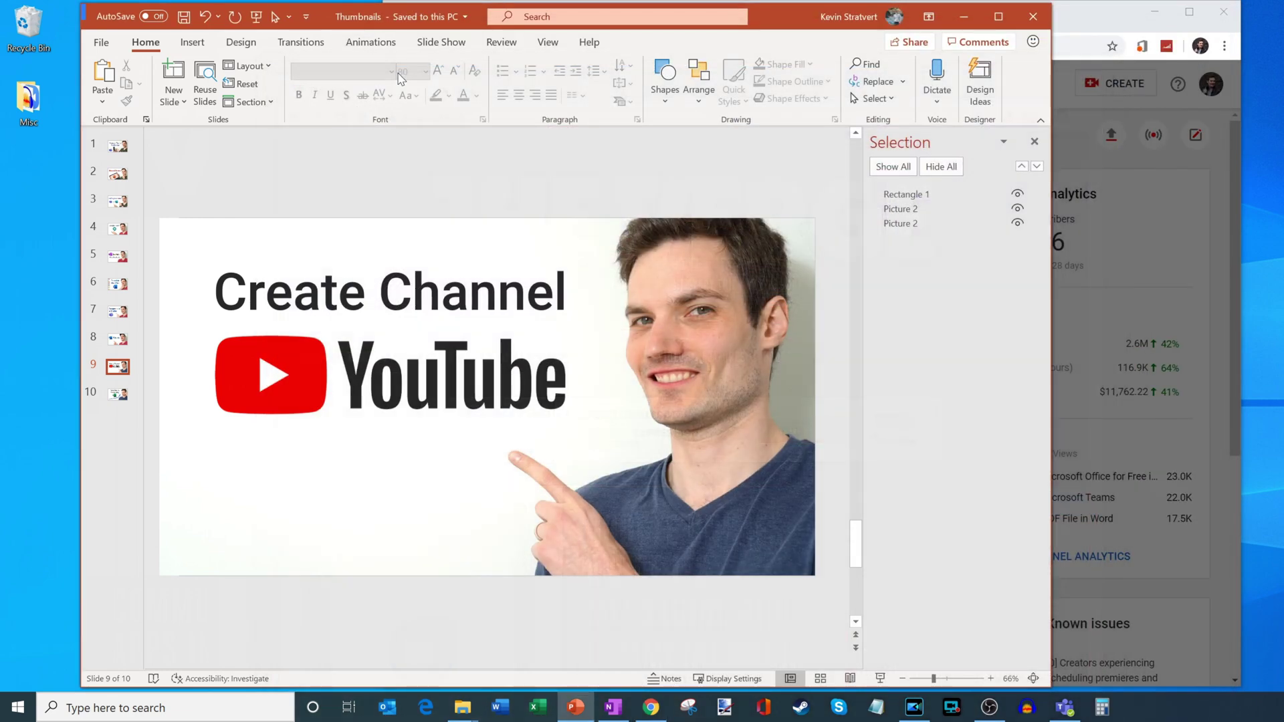